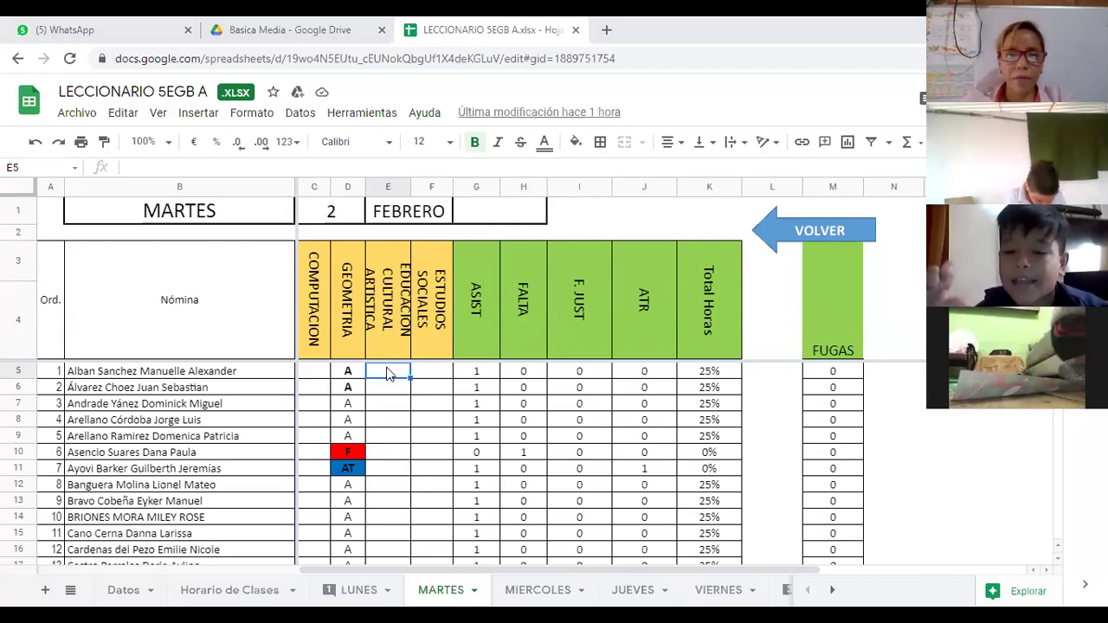
Step: Enter A for students 1 to 5 in the EDUCACION CULTURAL ARTISTICA column, cells E5 to E9 of the MARTES sheet
text(A)
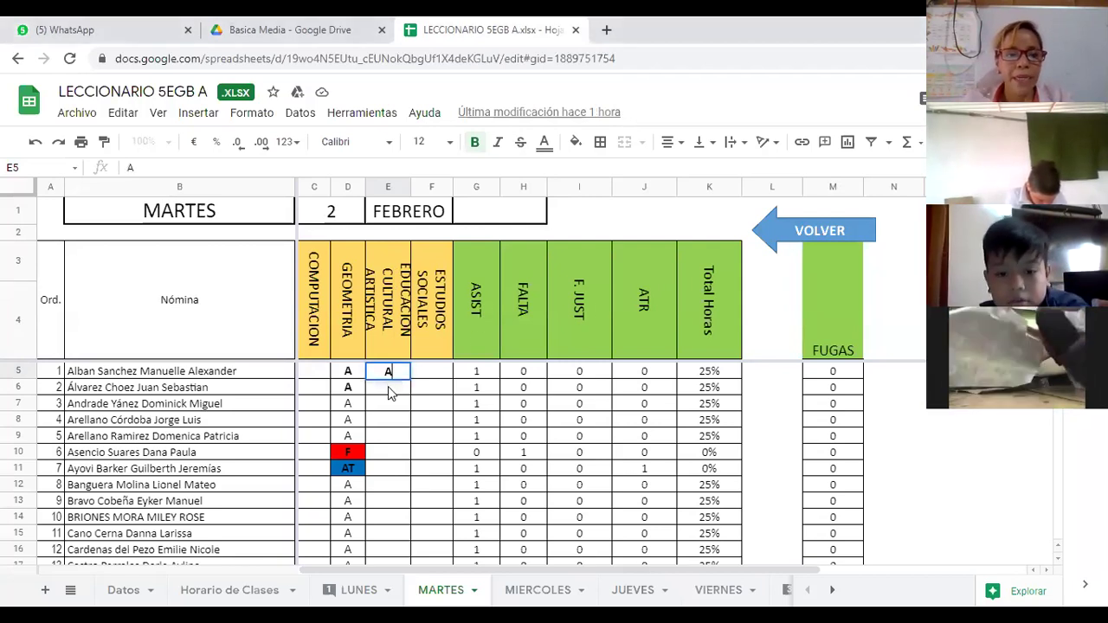
click(389, 388)
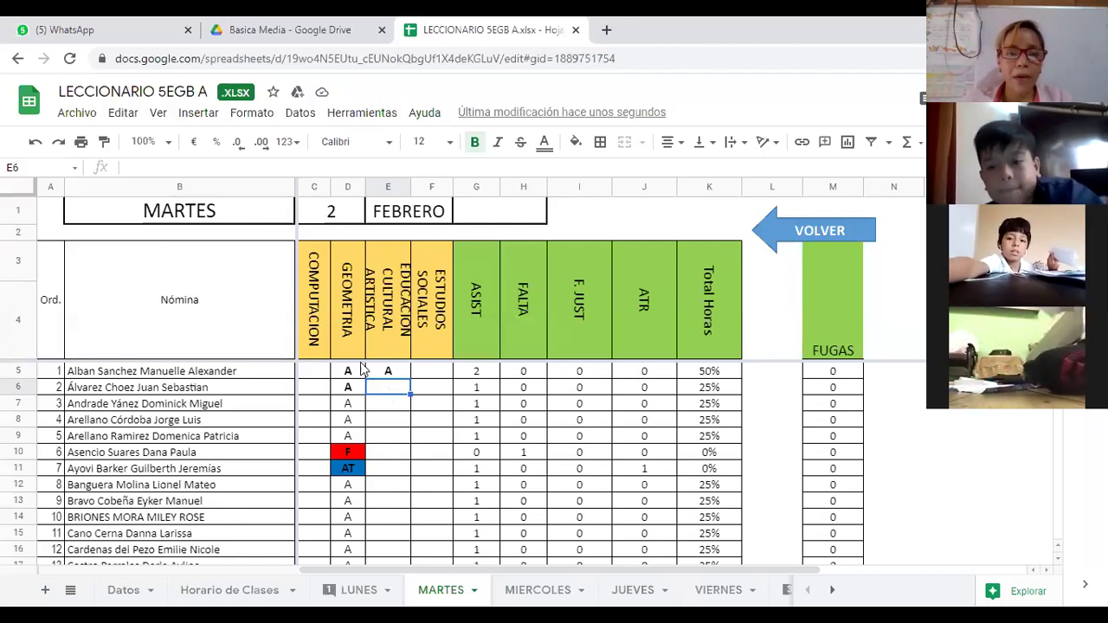
double_click(389, 391)
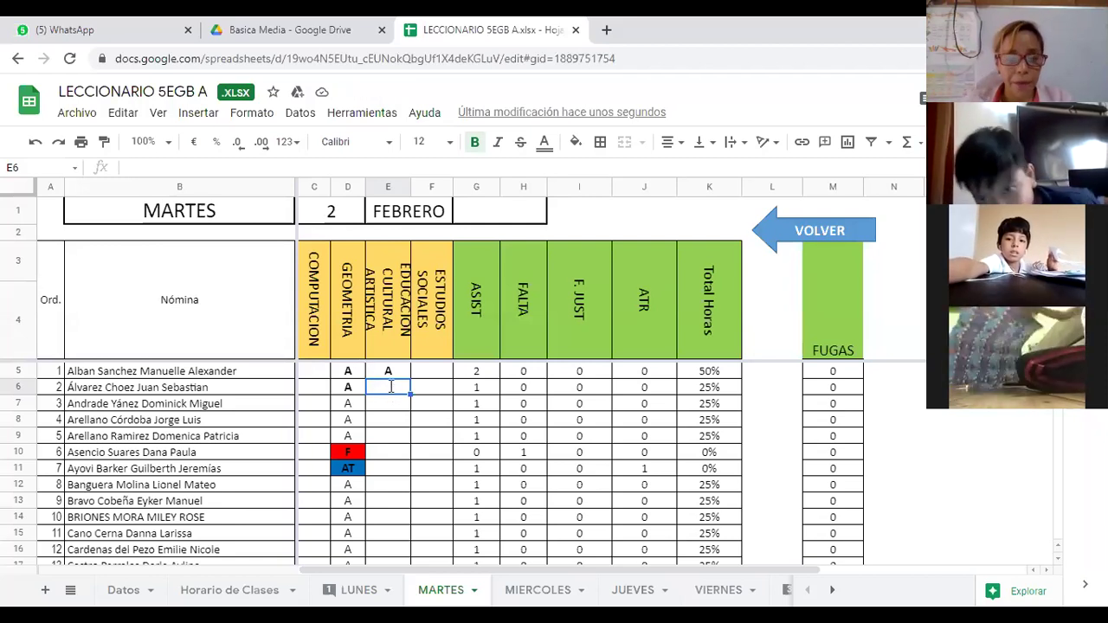
text(A)
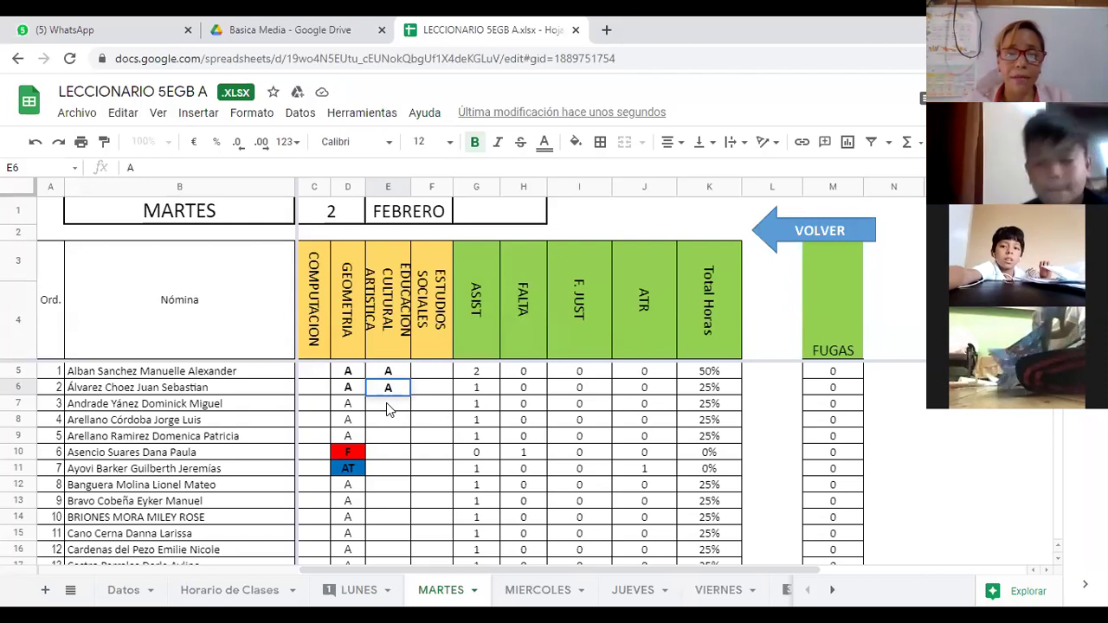
key(Return)
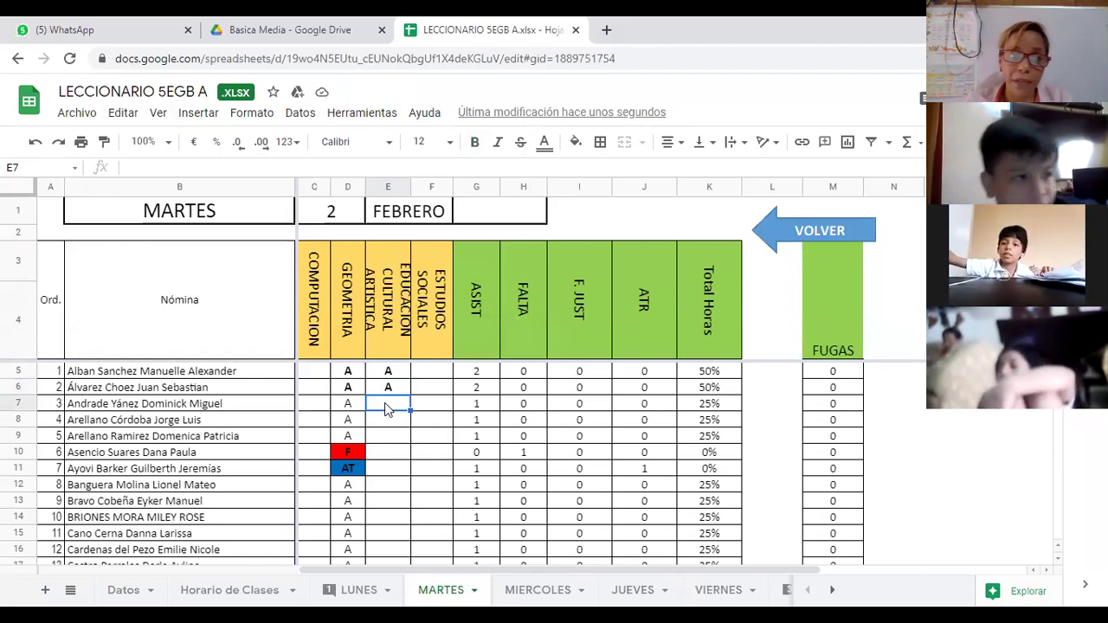
text(A)
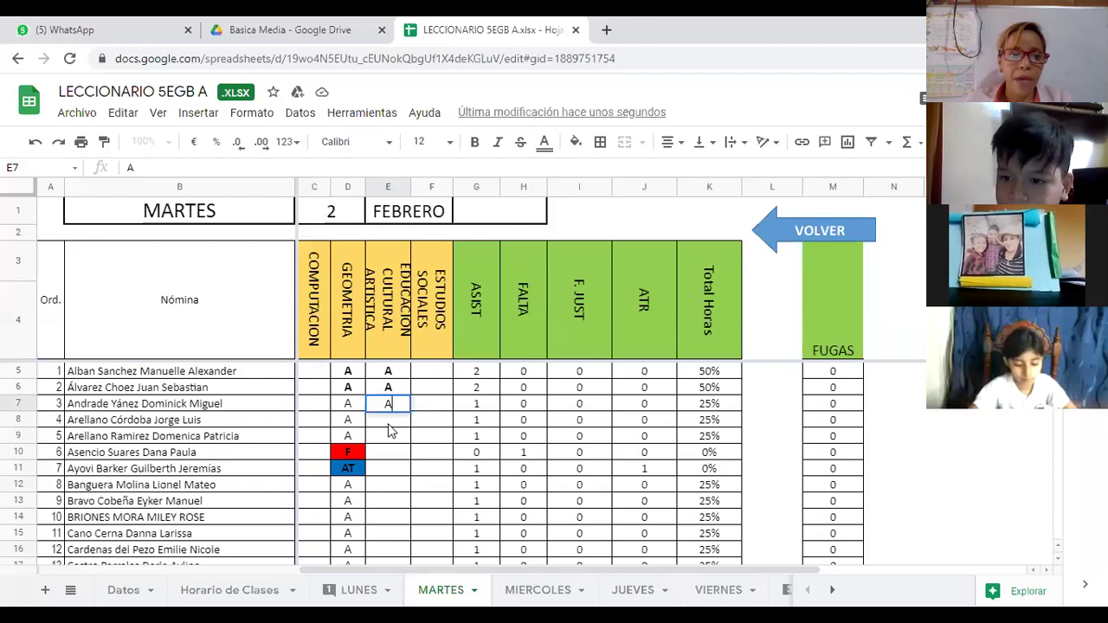
key(Return)
text(A)
key(Return)
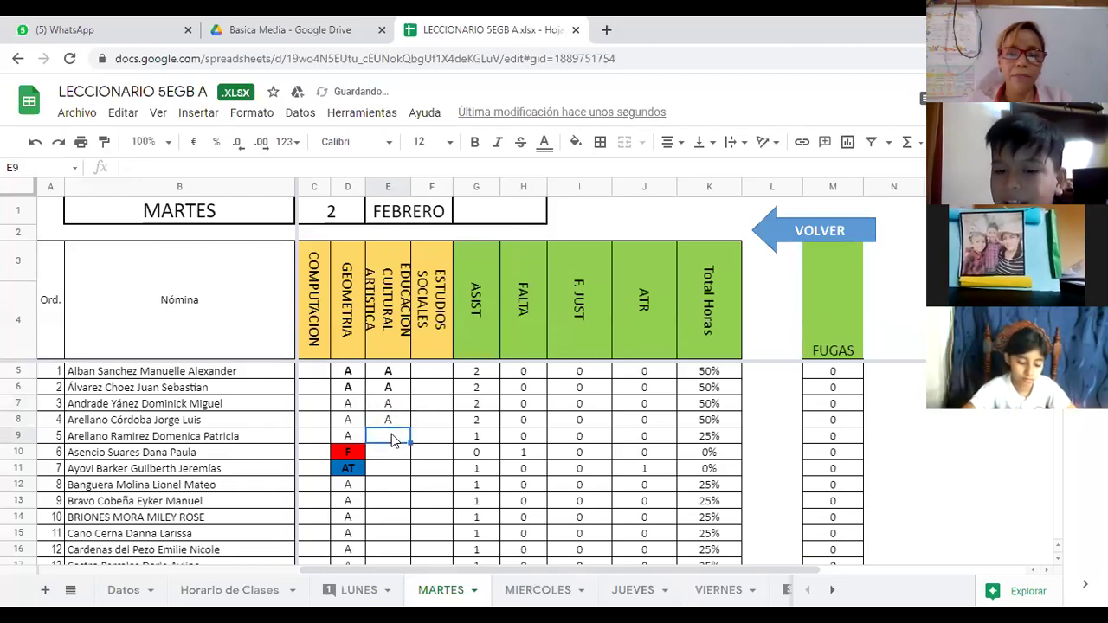
text(A)
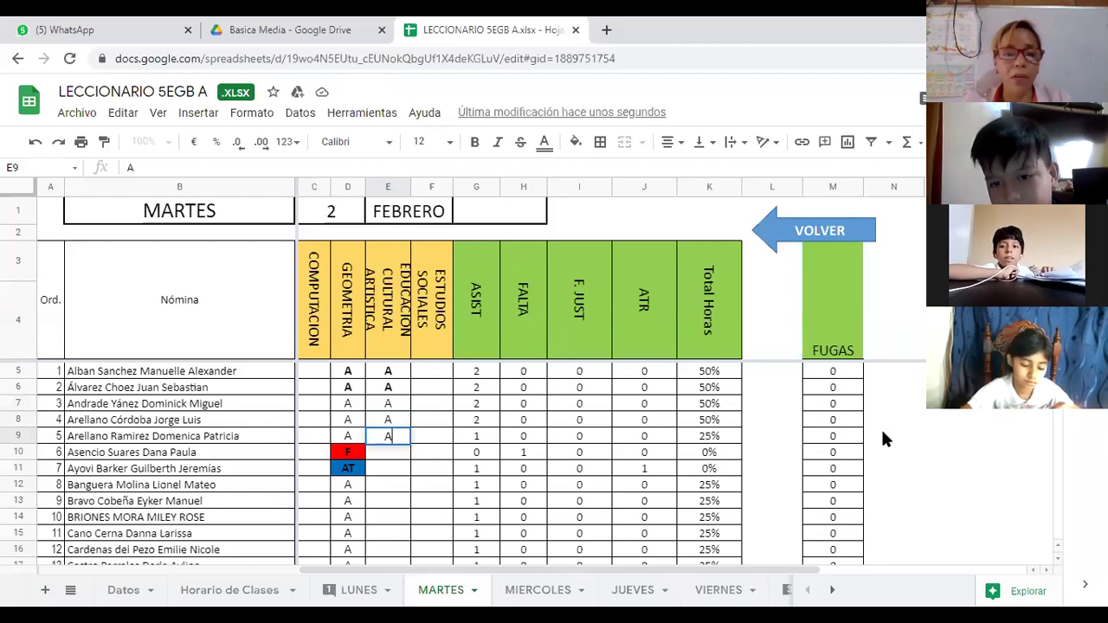
Step: Enter F for student 6 in E10 and A for student 7 in E11
click(388, 457)
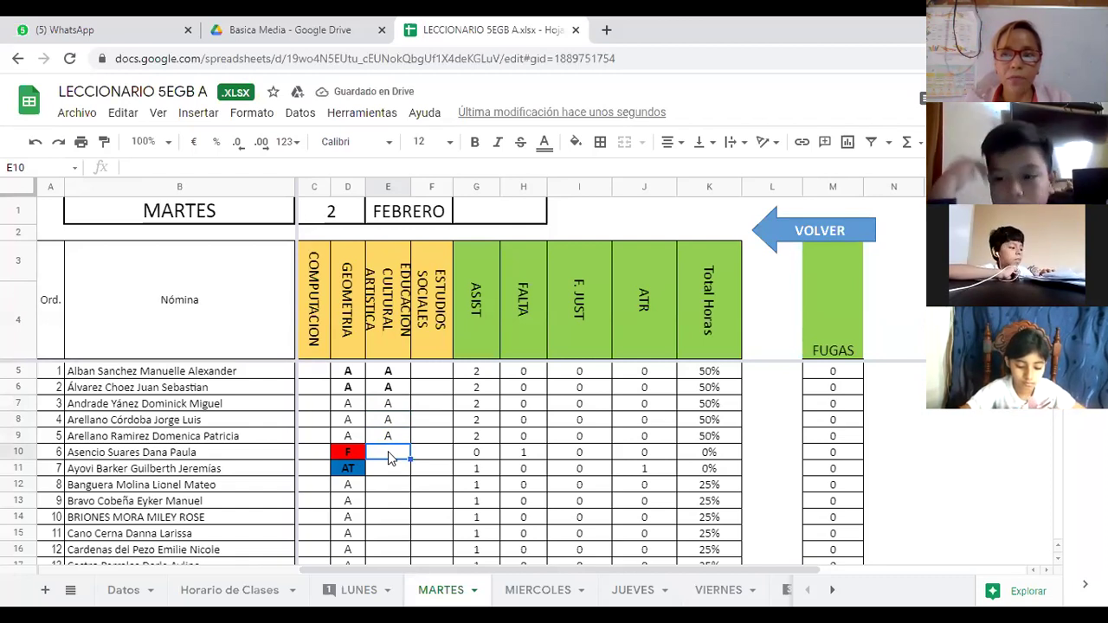
text(F)
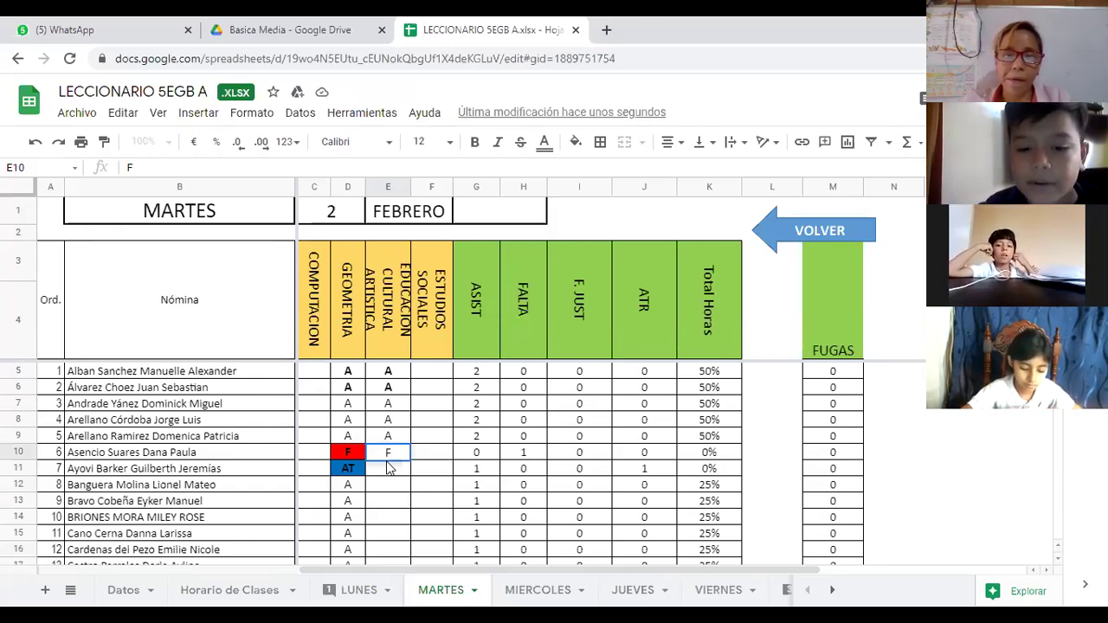
click(387, 469)
text(A)
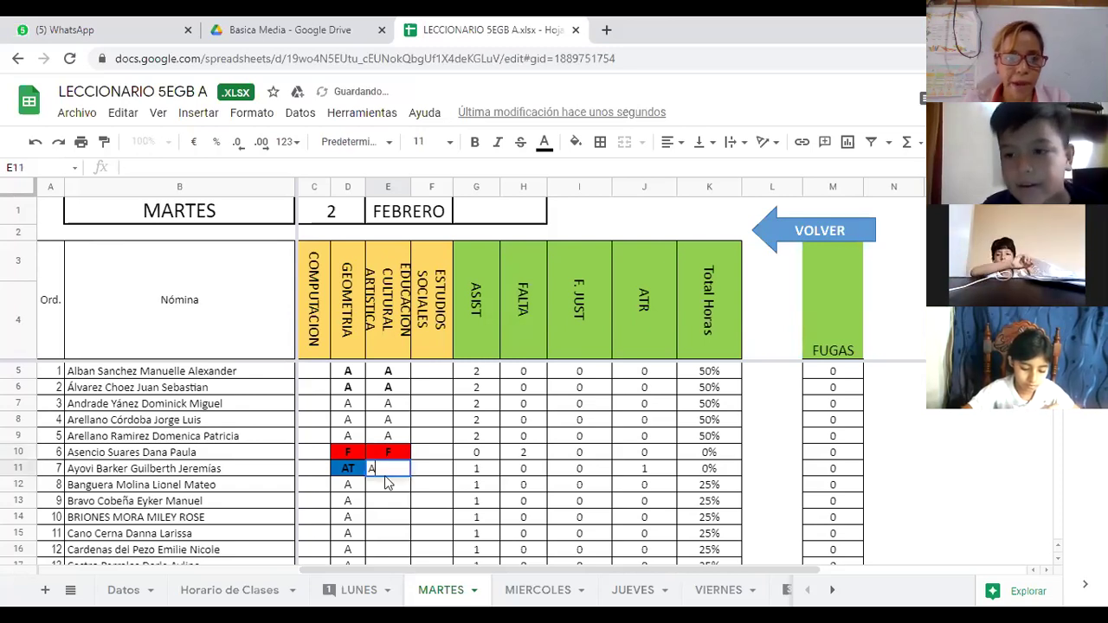
Step: Enter A for students 8 to 11 in the EDUCACION CULTURAL ARTISTICA column, cells E12 to E15
click(386, 485)
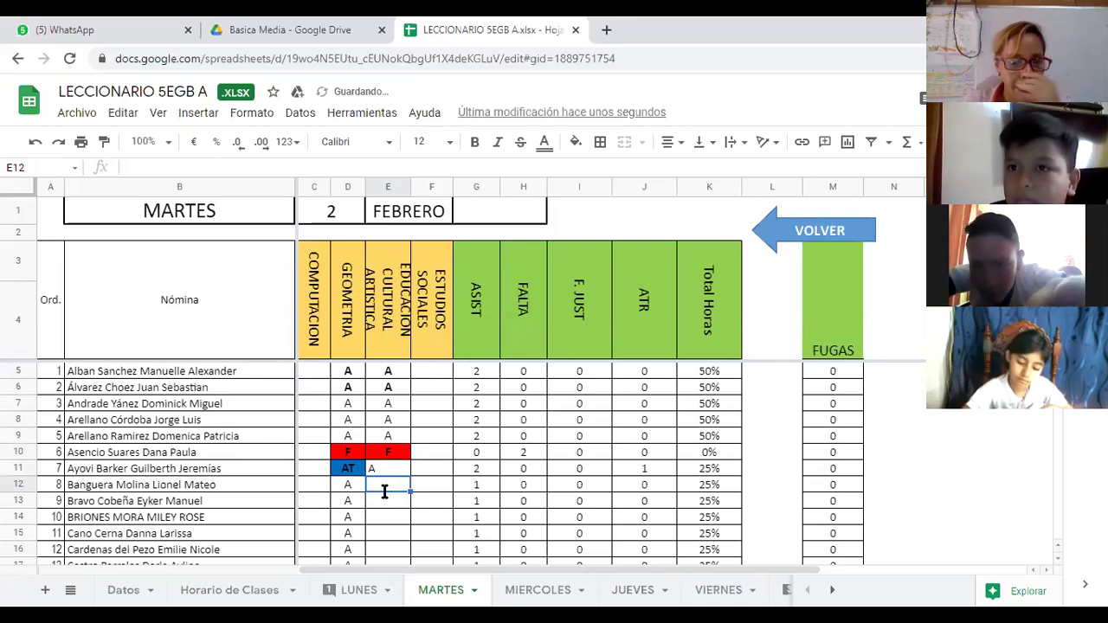
text(AA)
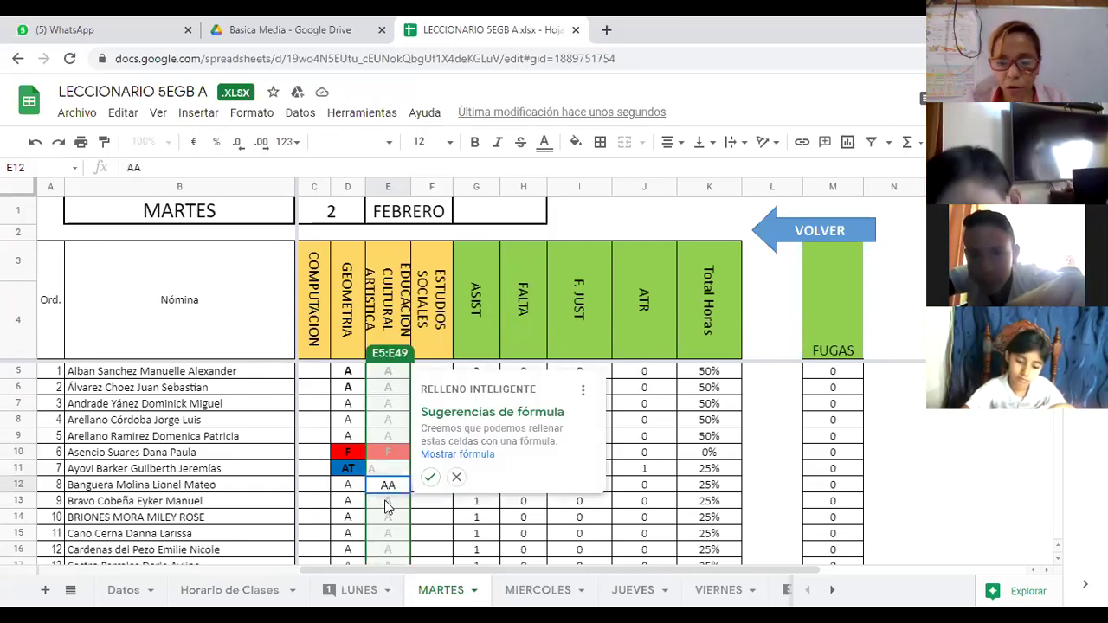
key(BackSpace)
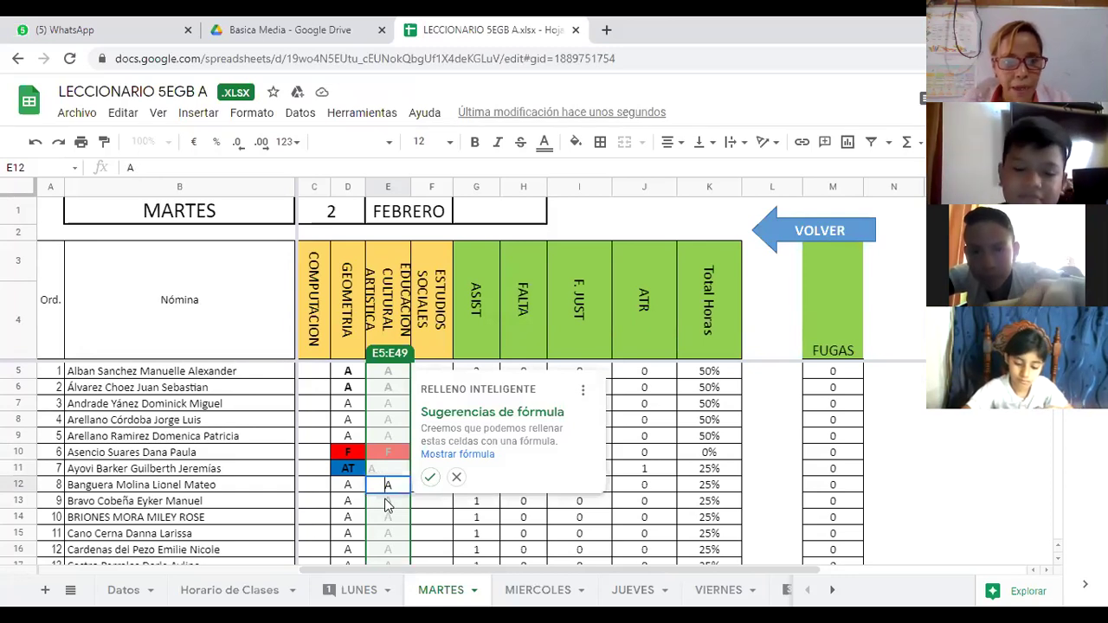
click(389, 508)
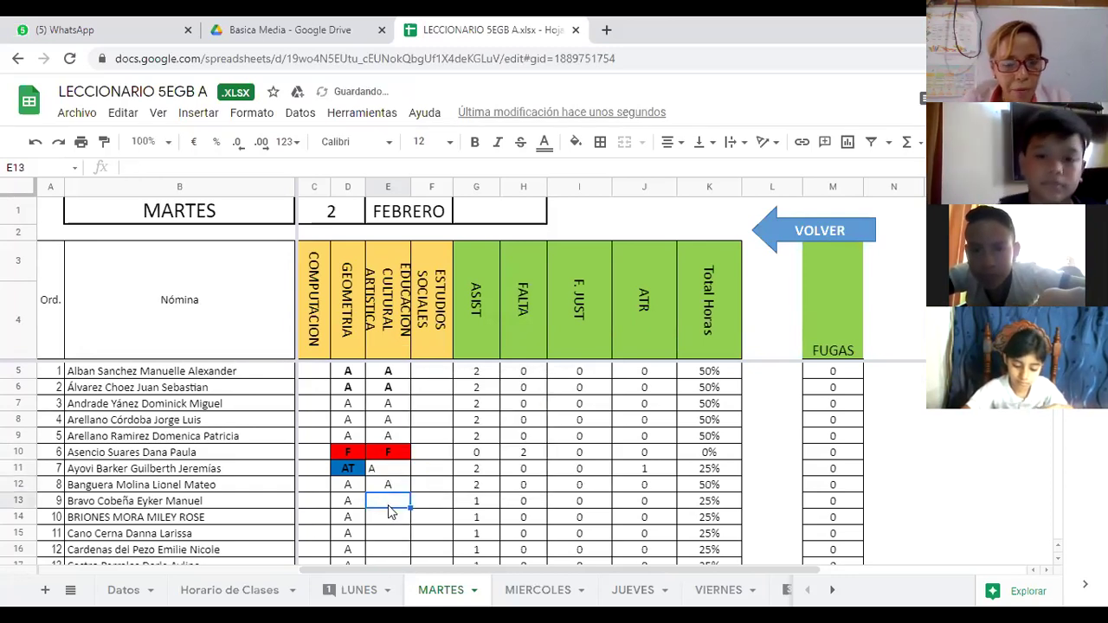
text(A)
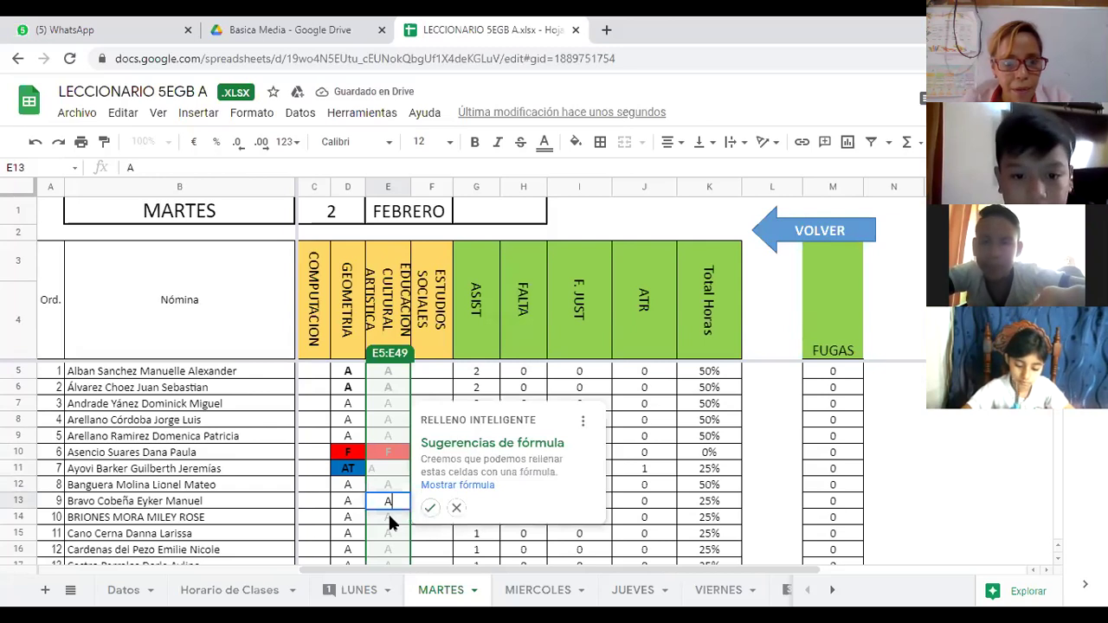
click(388, 517)
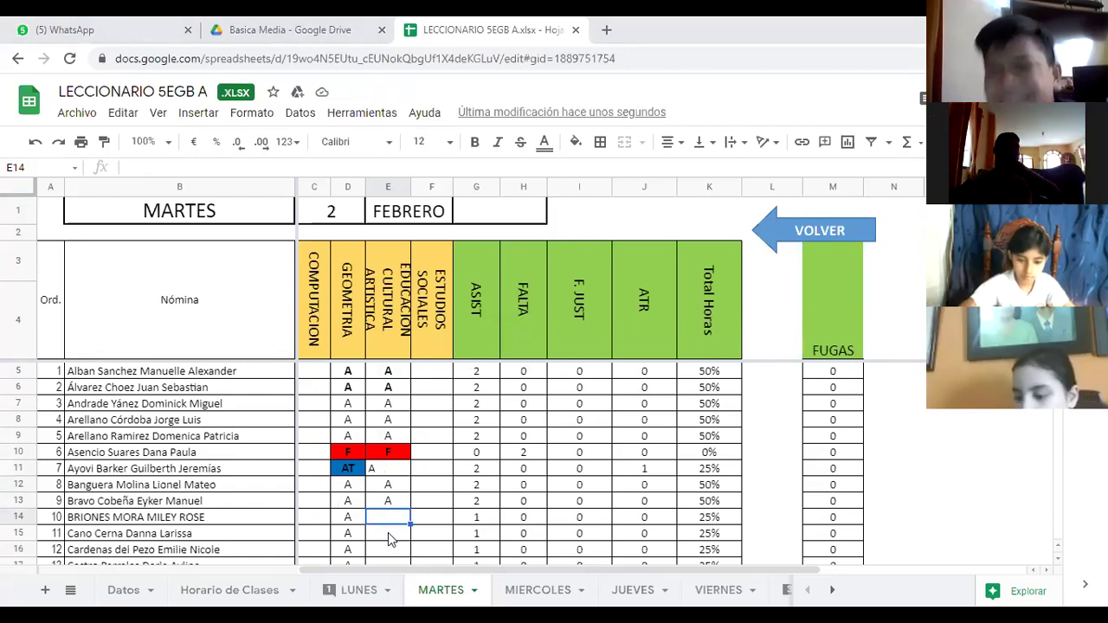
text(A)
key(Return)
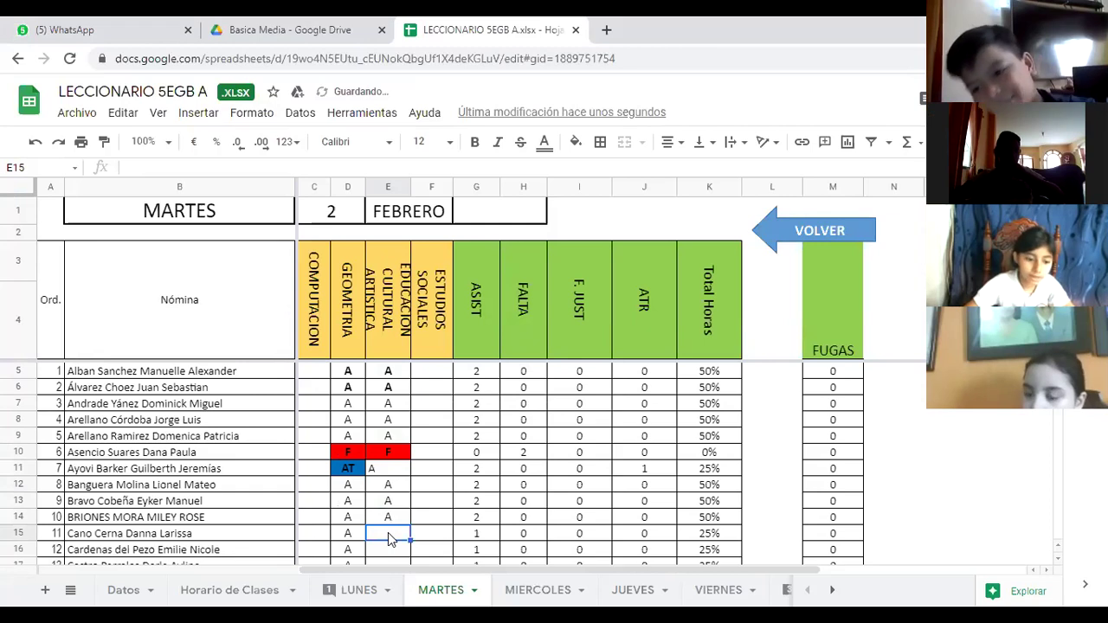
text(A)
key(Return)
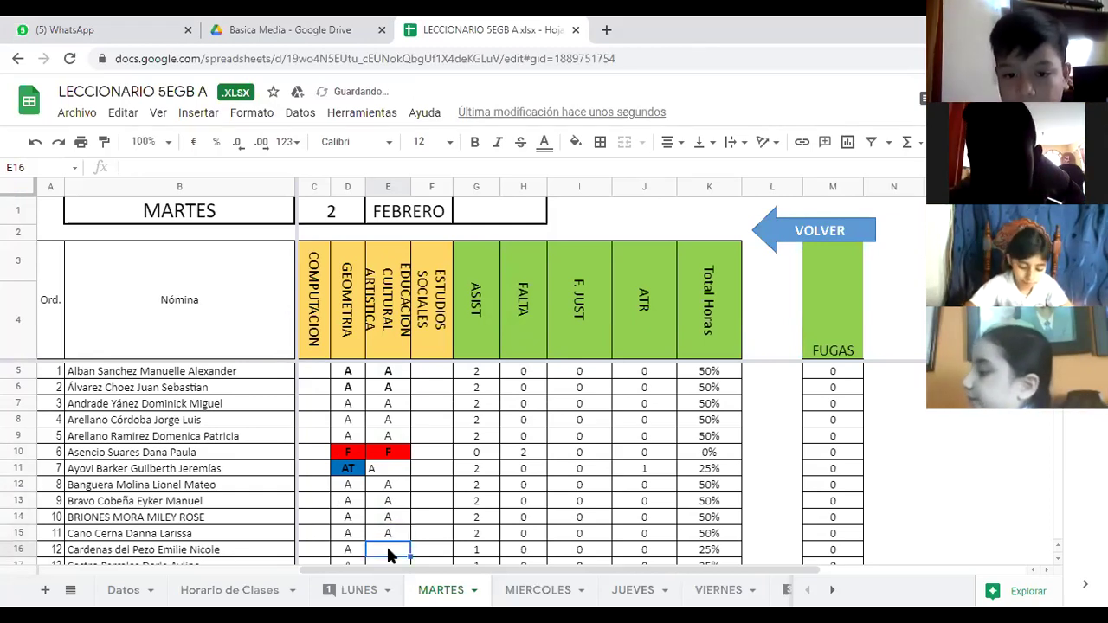
Step: Enter F for student 12 in the EDUCACION CULTURAL ARTISTICA column, cell E16
scroll(440, 451, down, 4)
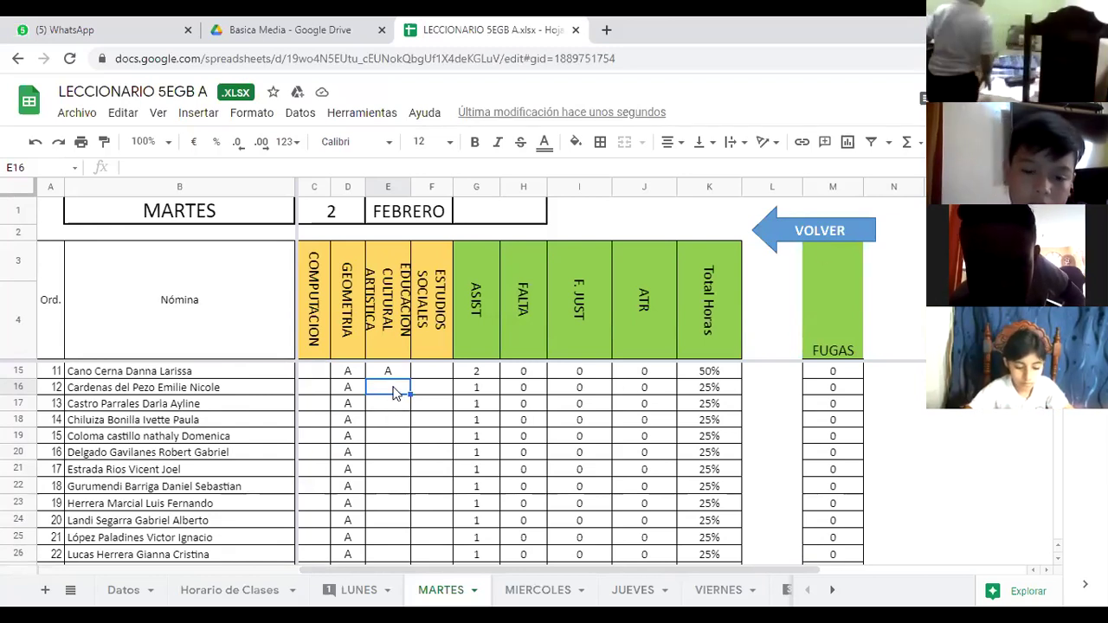
text(F)
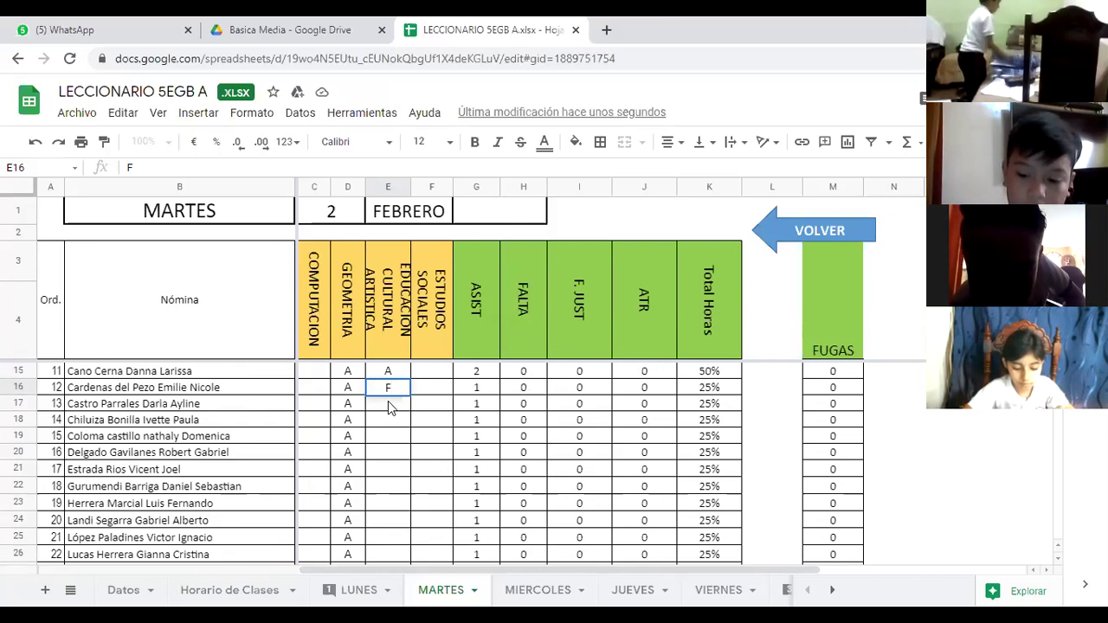
key(Return)
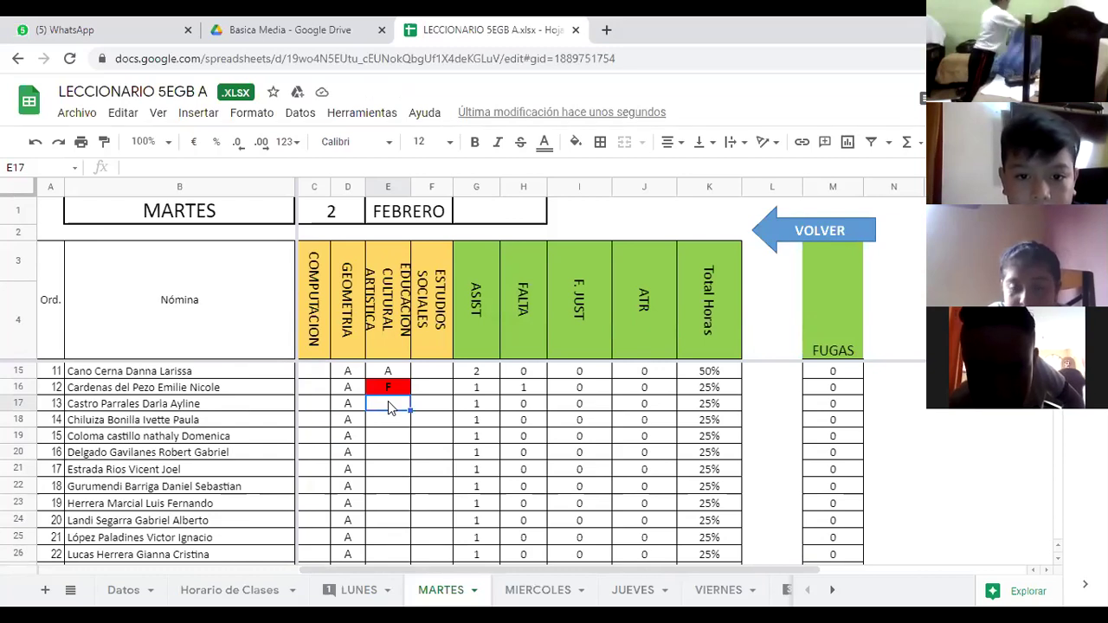
Step: Enter A for students 13 to 17 in the EDUCACION CULTURAL ARTISTICA column, cells E17 to E21
text(A)
click(388, 421)
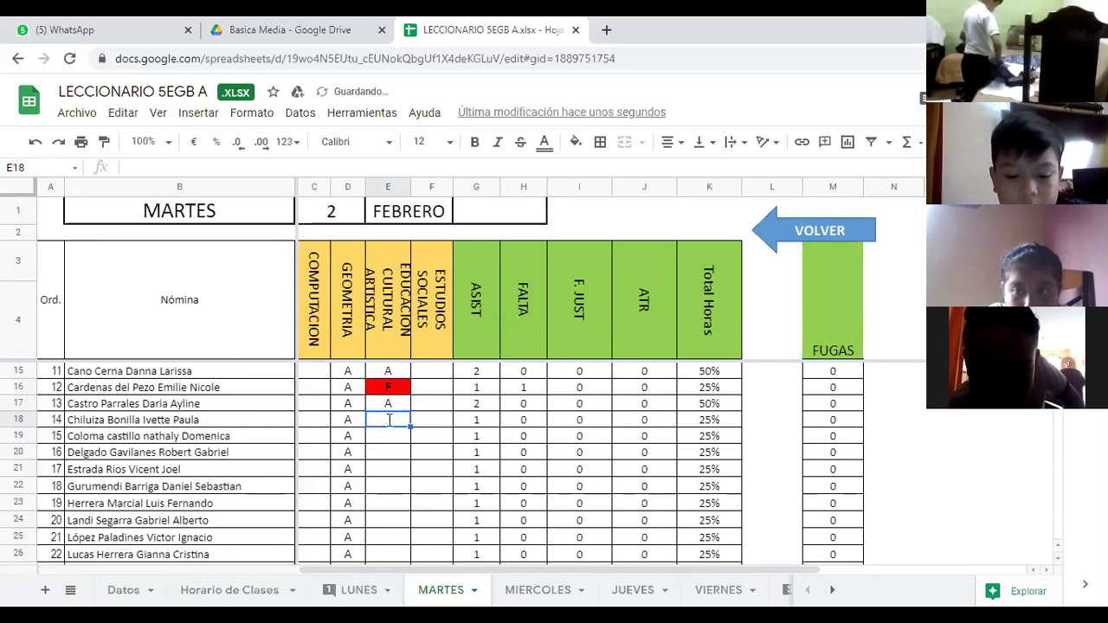
text(A)
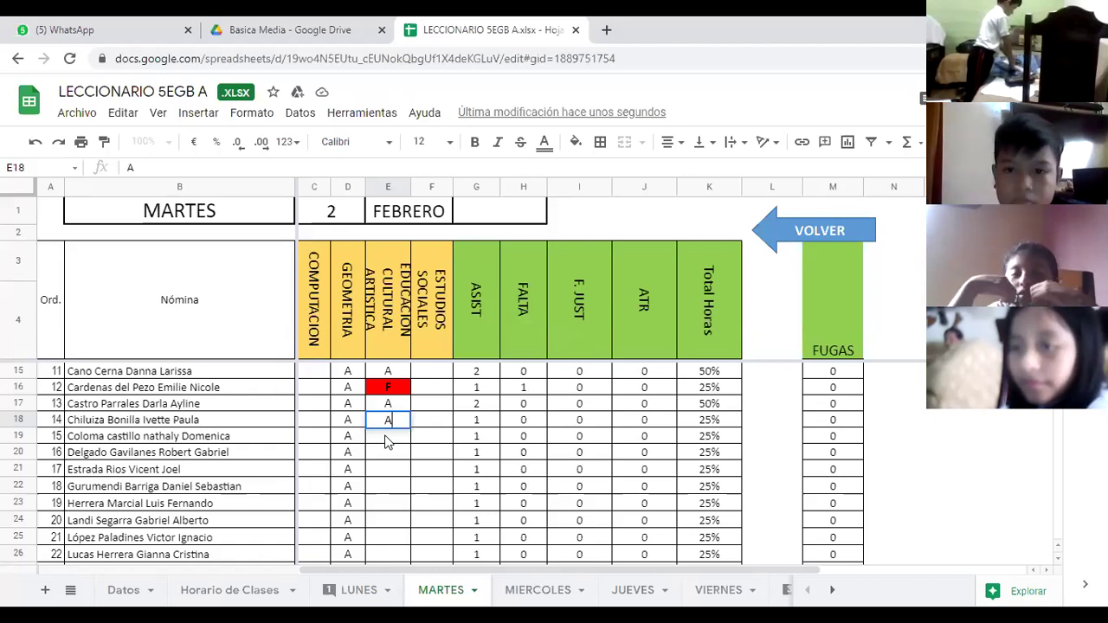
click(387, 440)
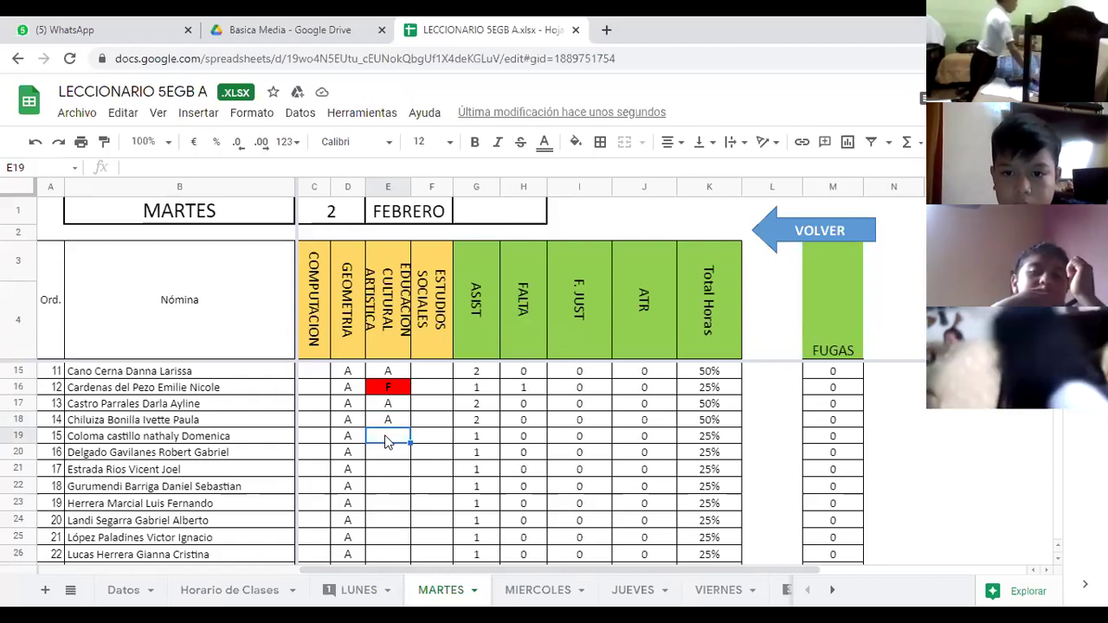
text(A)
click(387, 455)
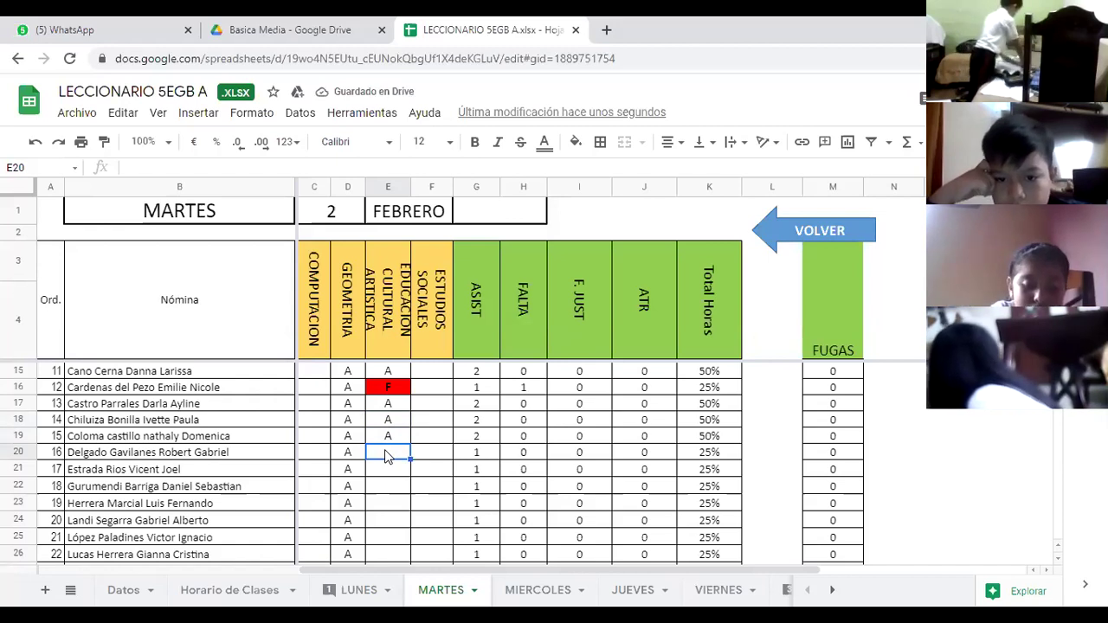
text(A)
click(386, 470)
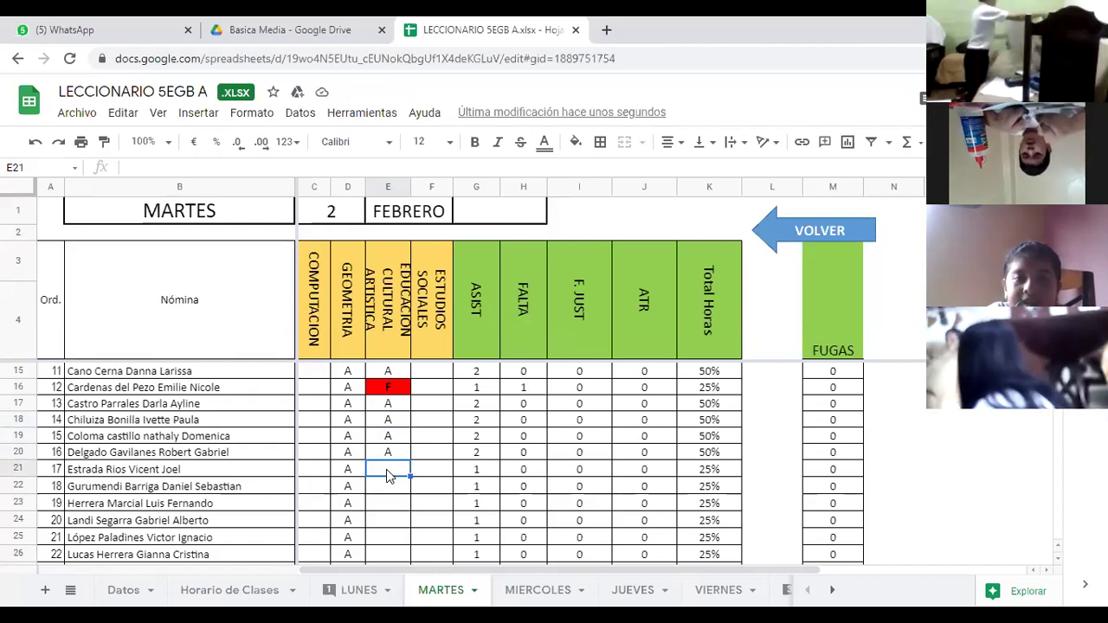
text(A)
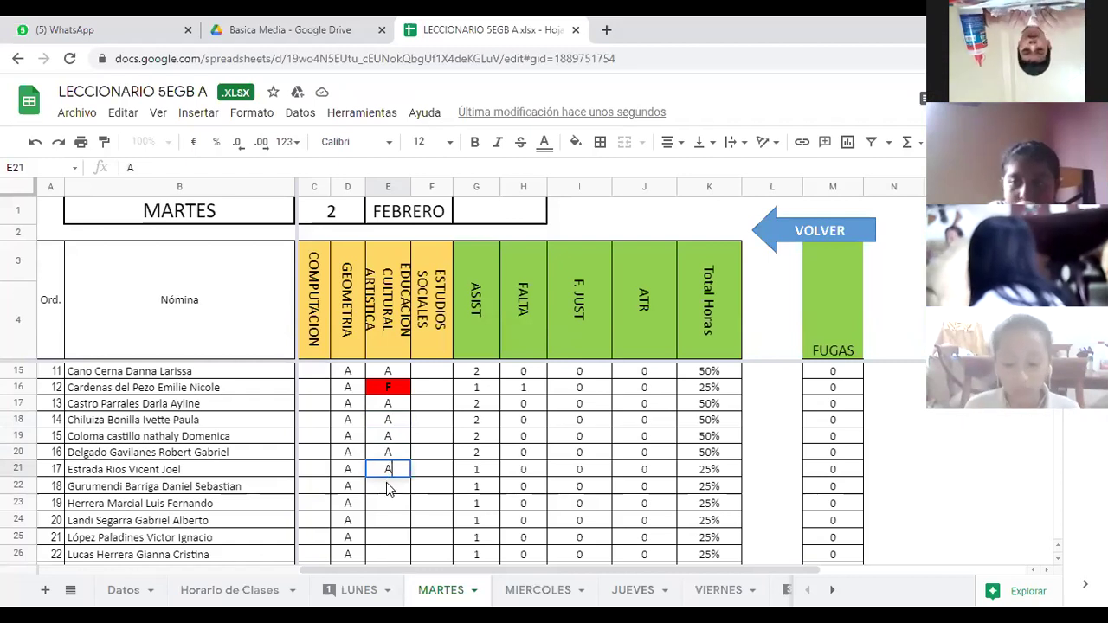
Step: Enter A for students 18 to 22 in the EDUCACION CULTURAL ARTISTICA column, cells E22 to E26
click(388, 488)
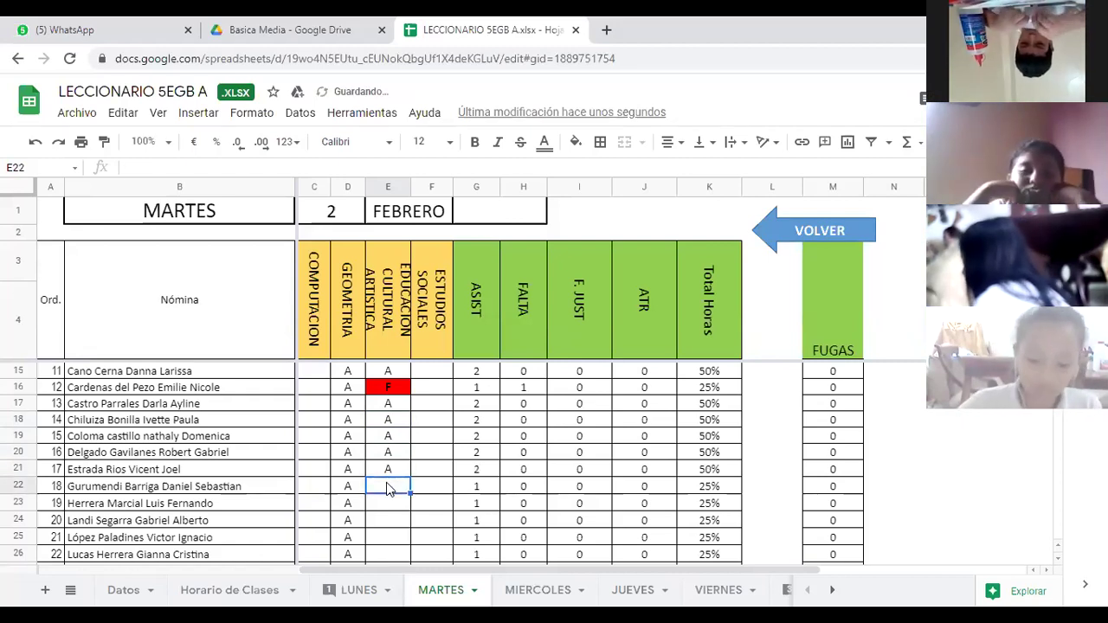
text(A)
click(385, 507)
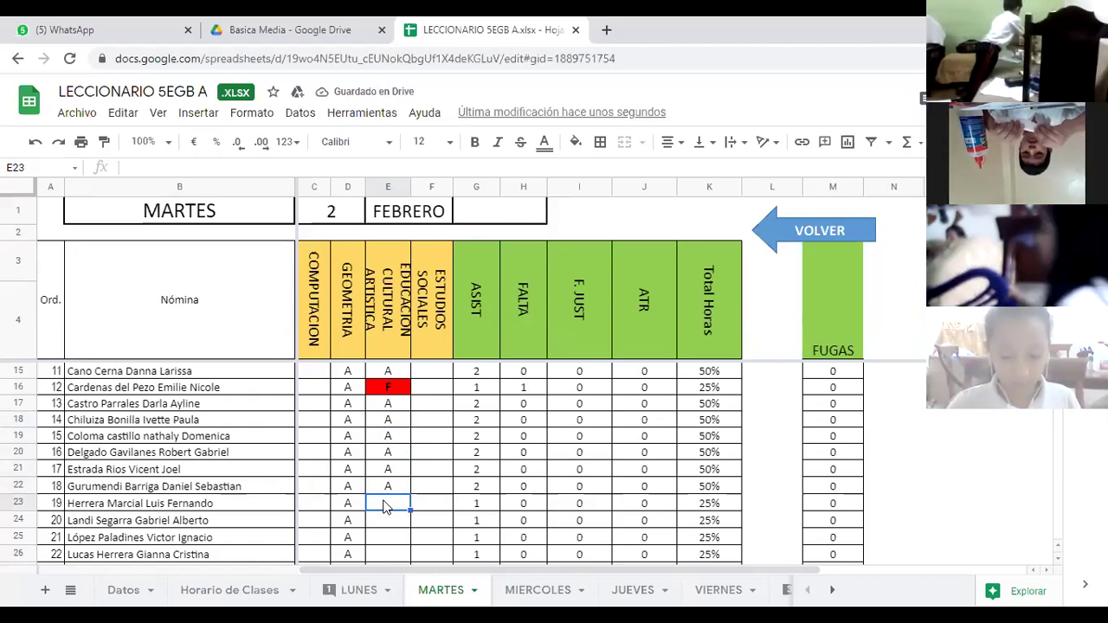
text(A)
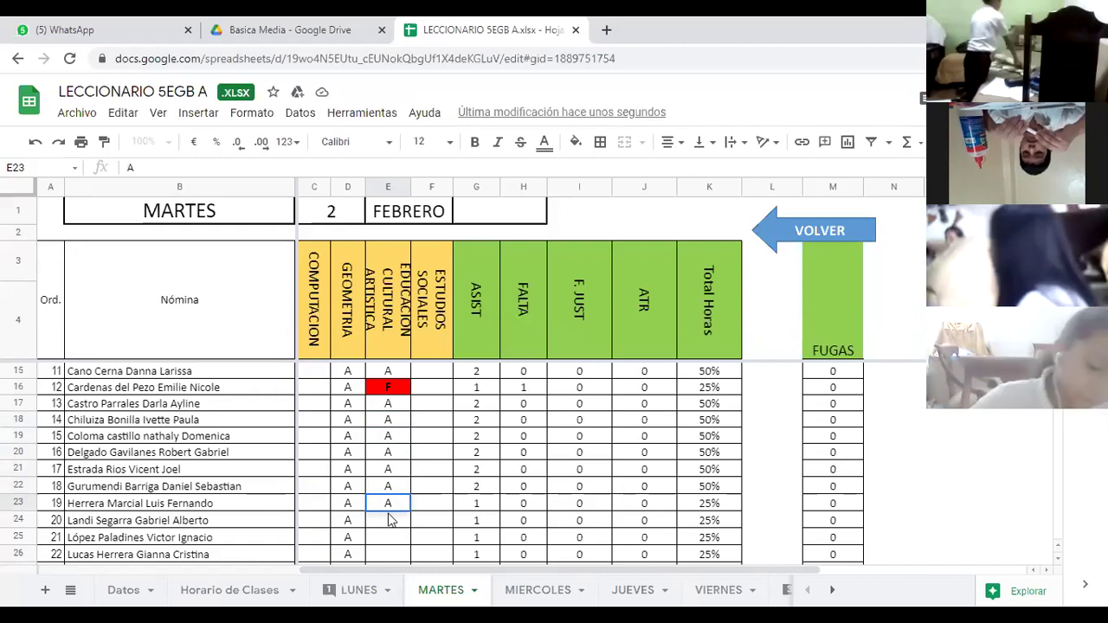
key(Return)
text(A)
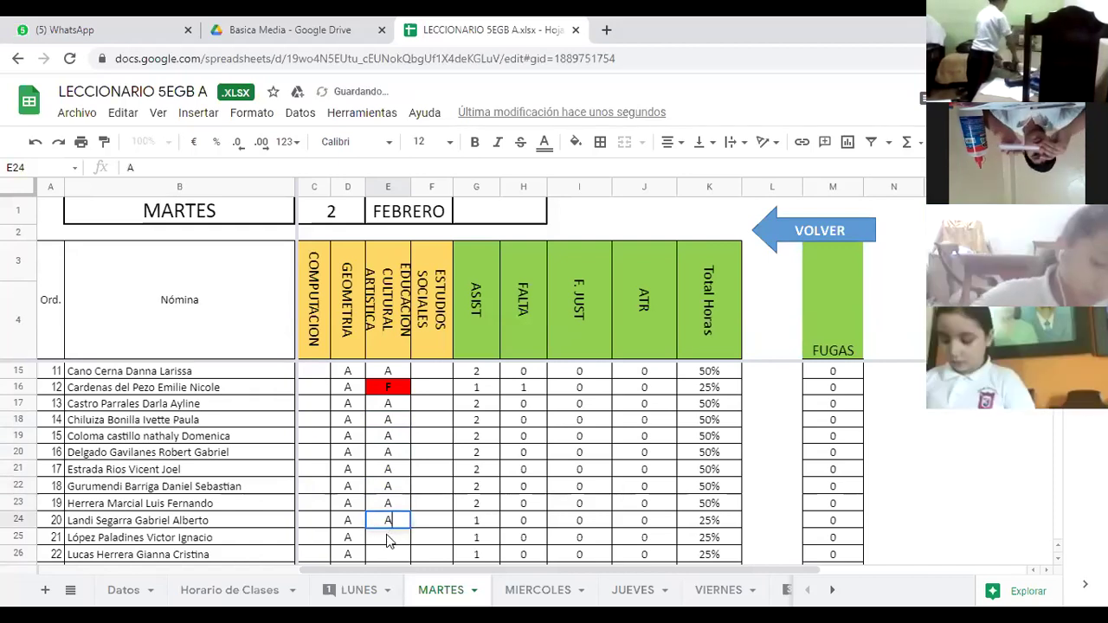
key(Return)
text(A)
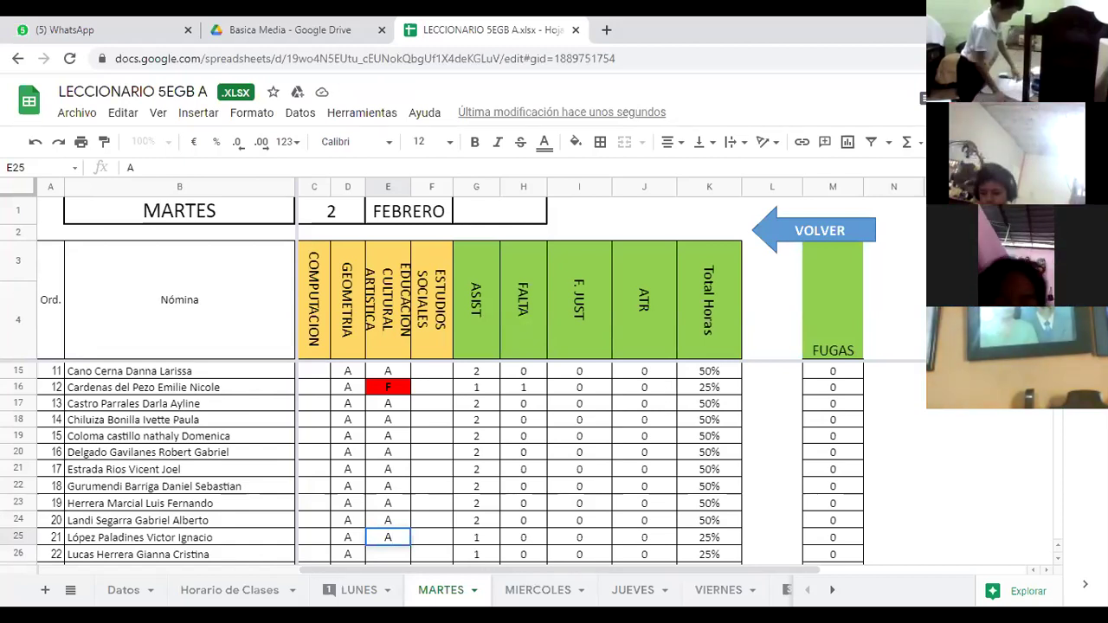
click(391, 554)
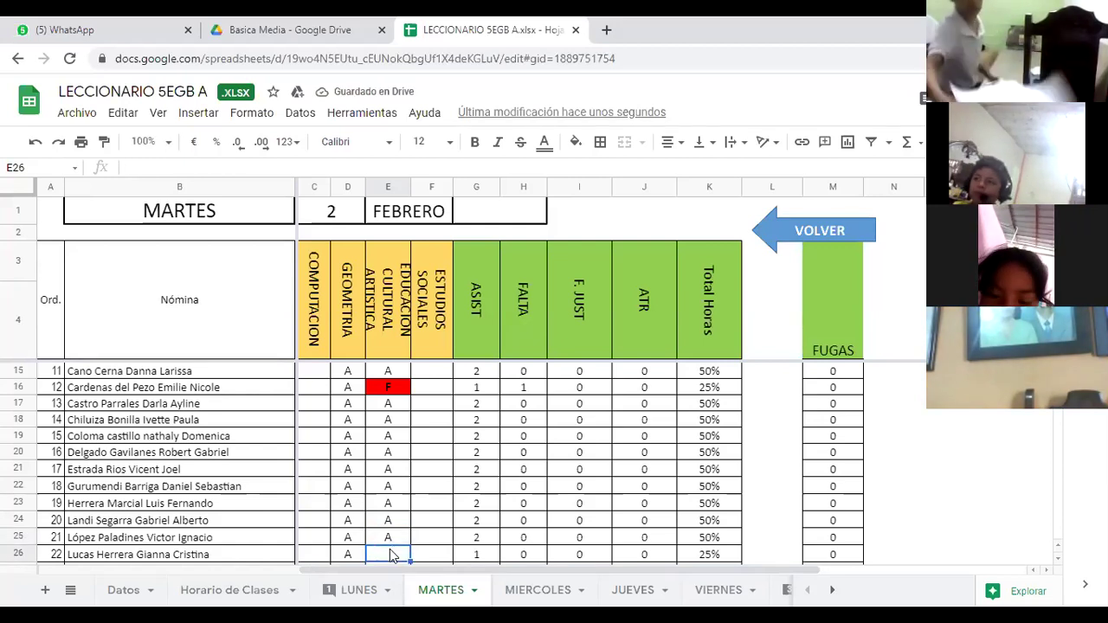
text(A)
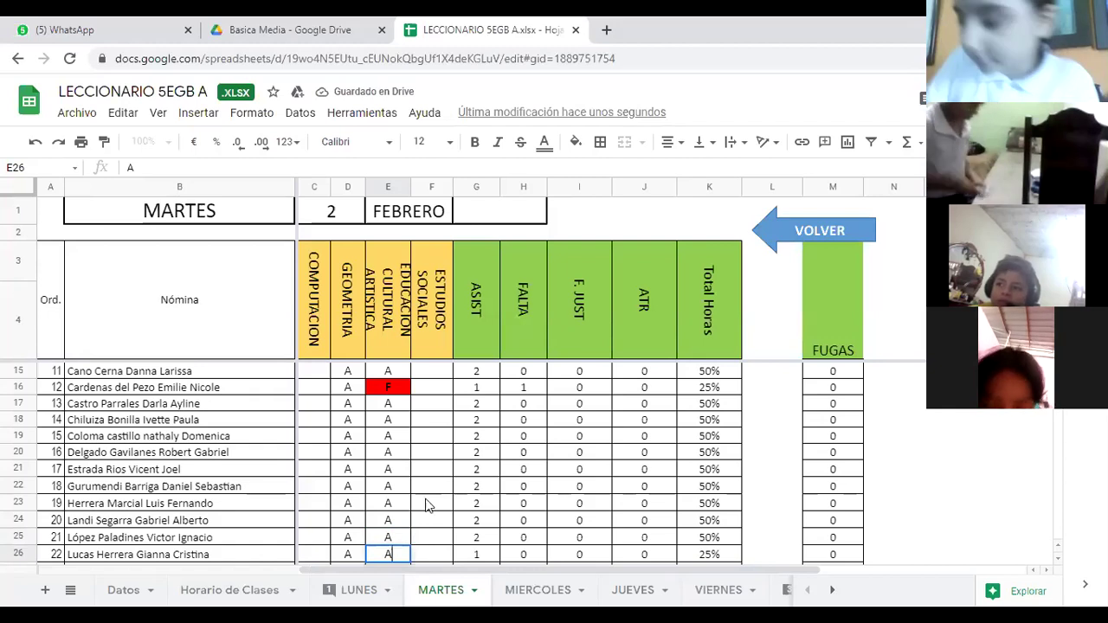
Step: Enter A for student 23 and F for student 24 in the EDUCACION CULTURAL ARTISTICA column, cells E27 and E28
scroll(440, 500, down, 5)
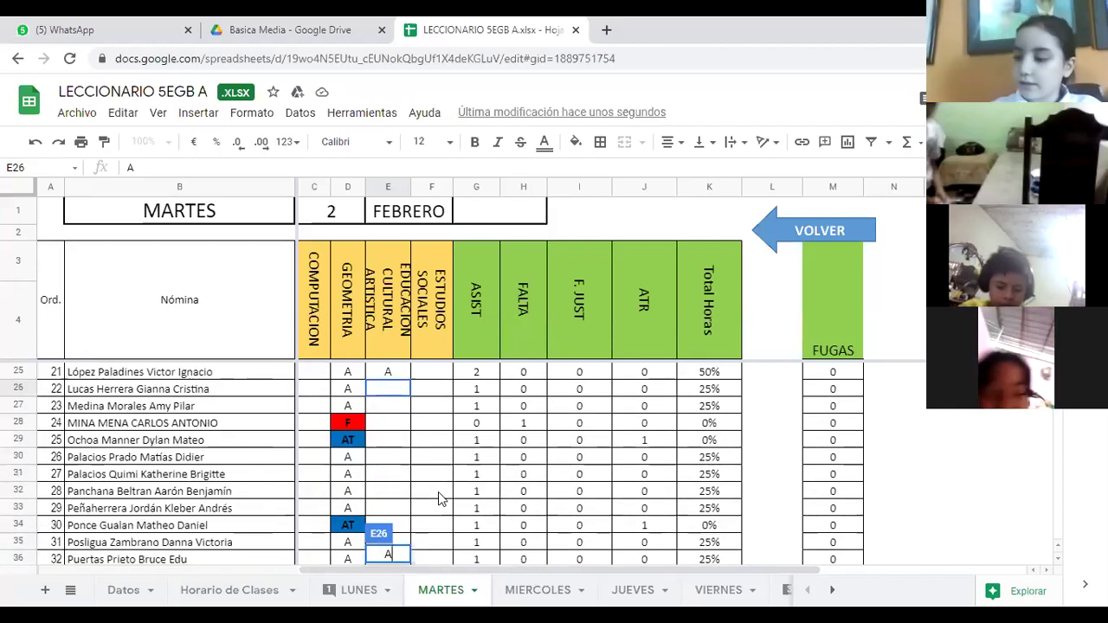
click(388, 390)
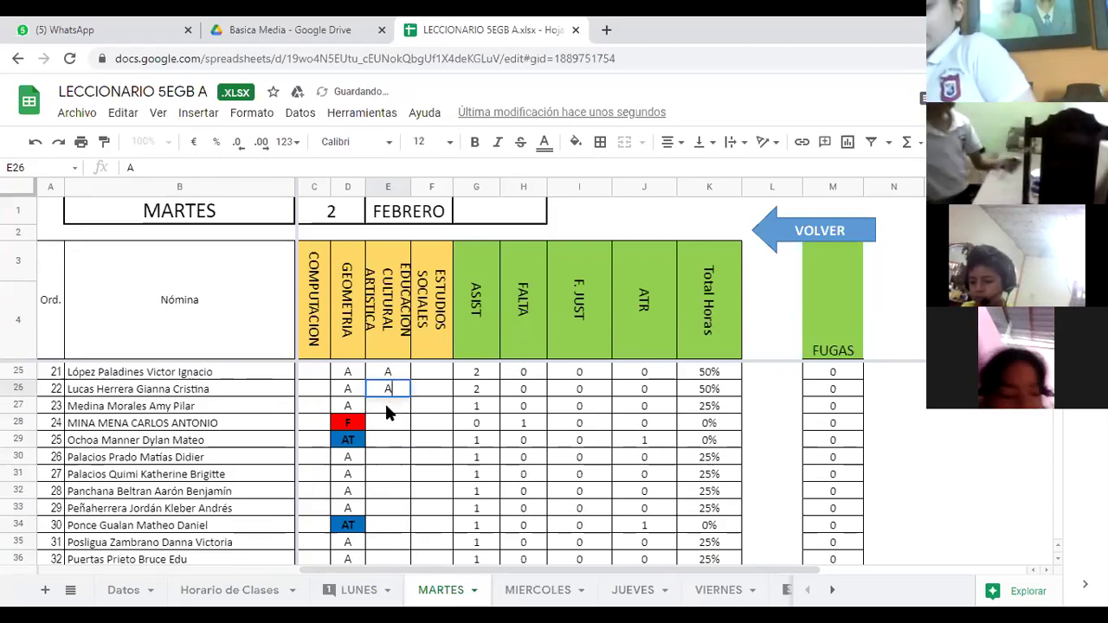
click(386, 407)
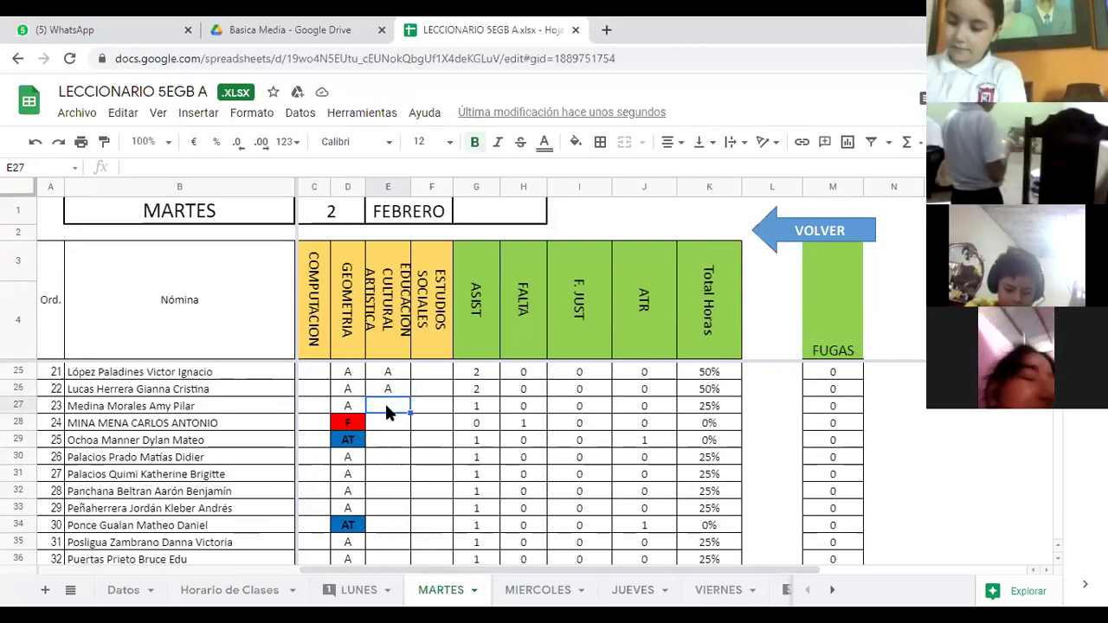
text(A)
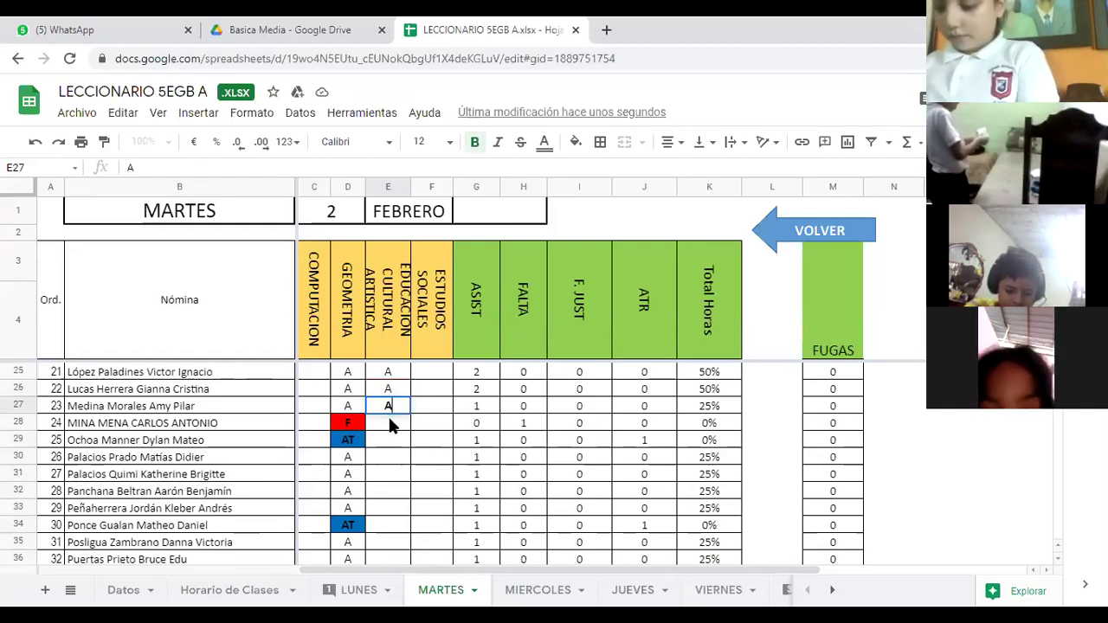
click(388, 416)
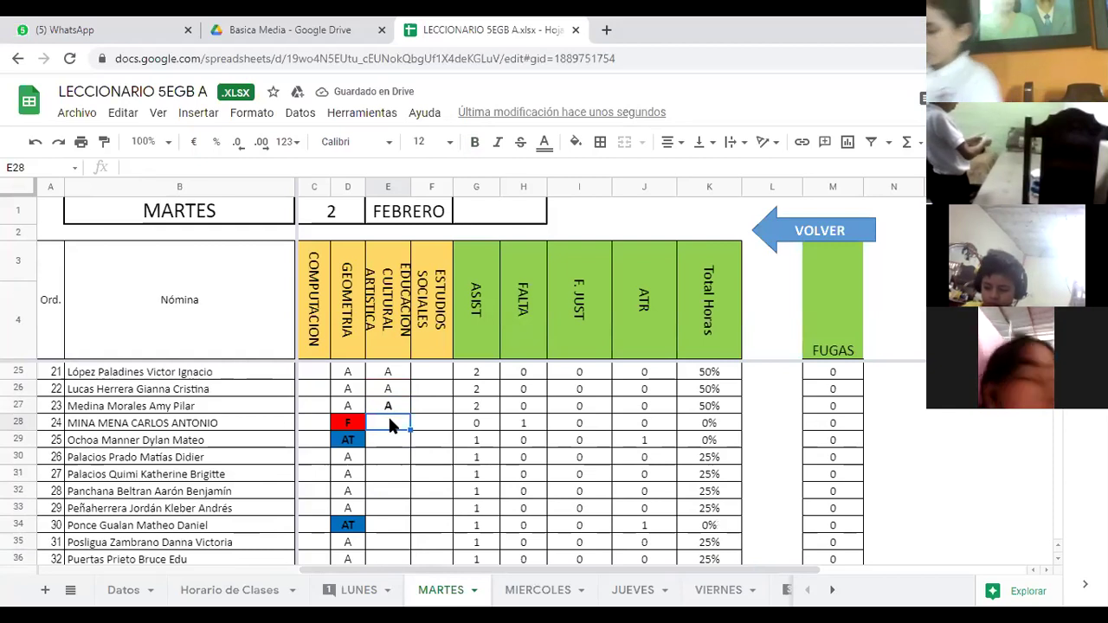
text(F)
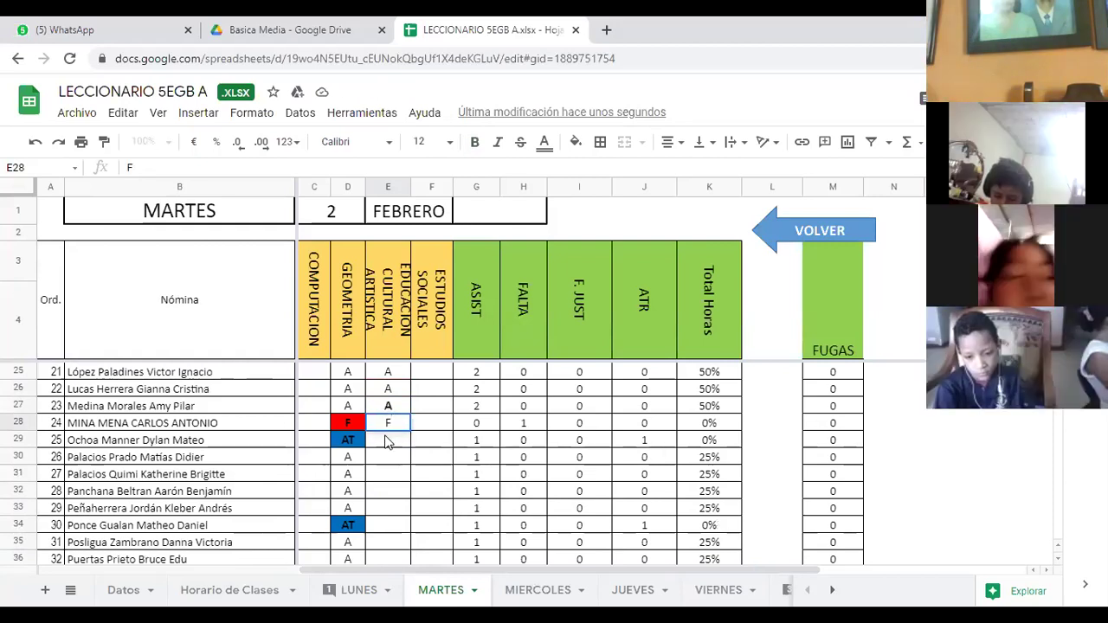
Step: Enter A for students 25 to 27 in the EDUCACION CULTURAL ARTISTICA column, cells E29 to E31
click(388, 442)
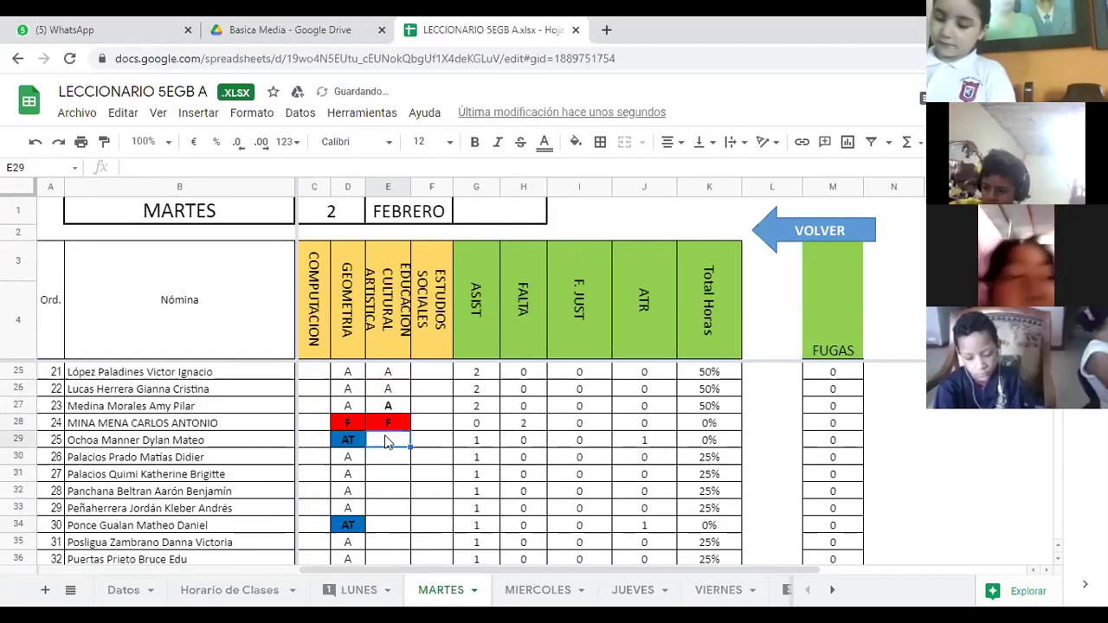
text(A)
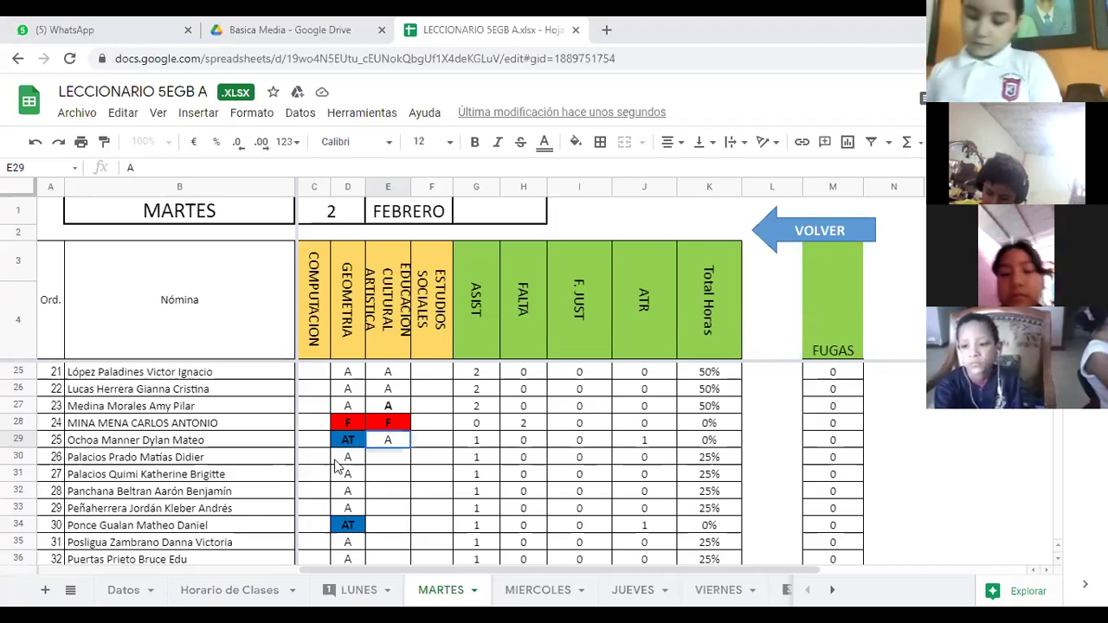
scroll(386, 435, down, 1)
drag(387, 433, 392, 411)
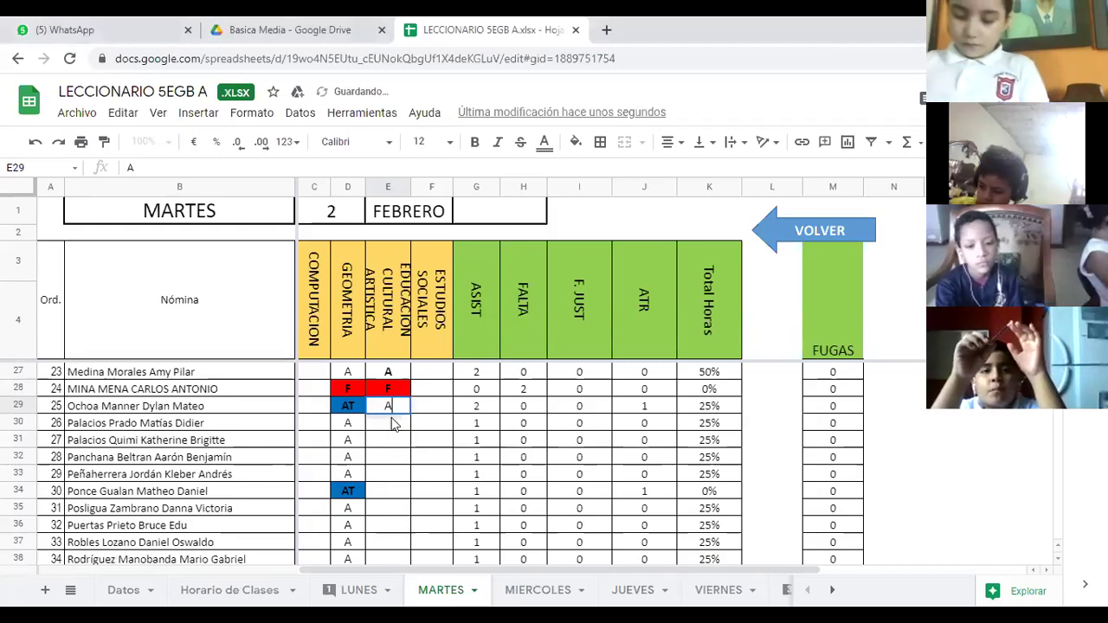
click(389, 427)
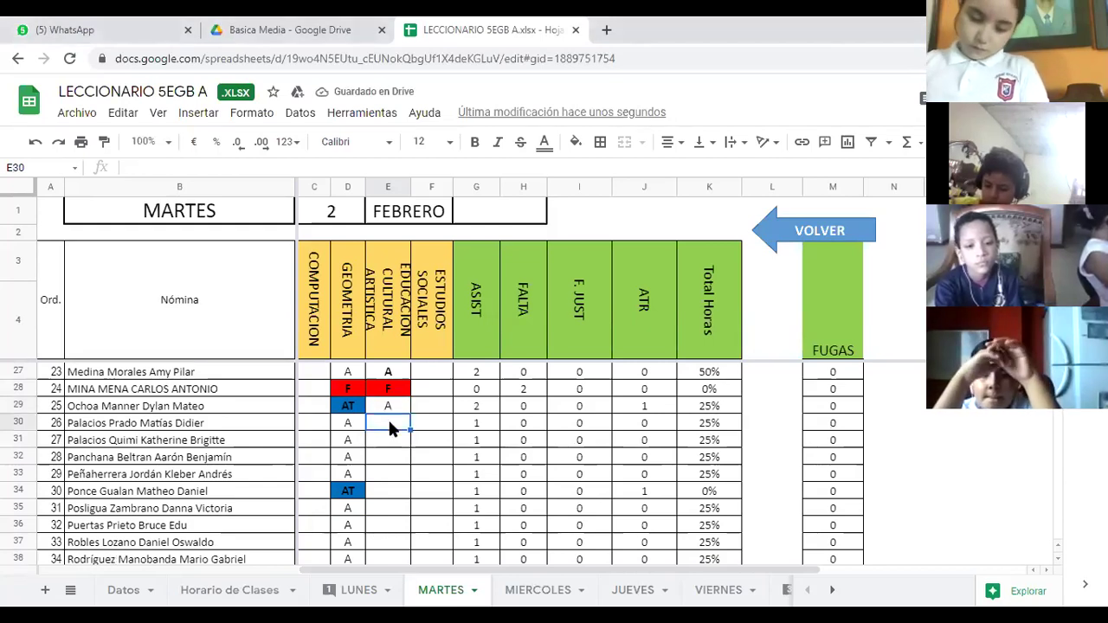
text(A)
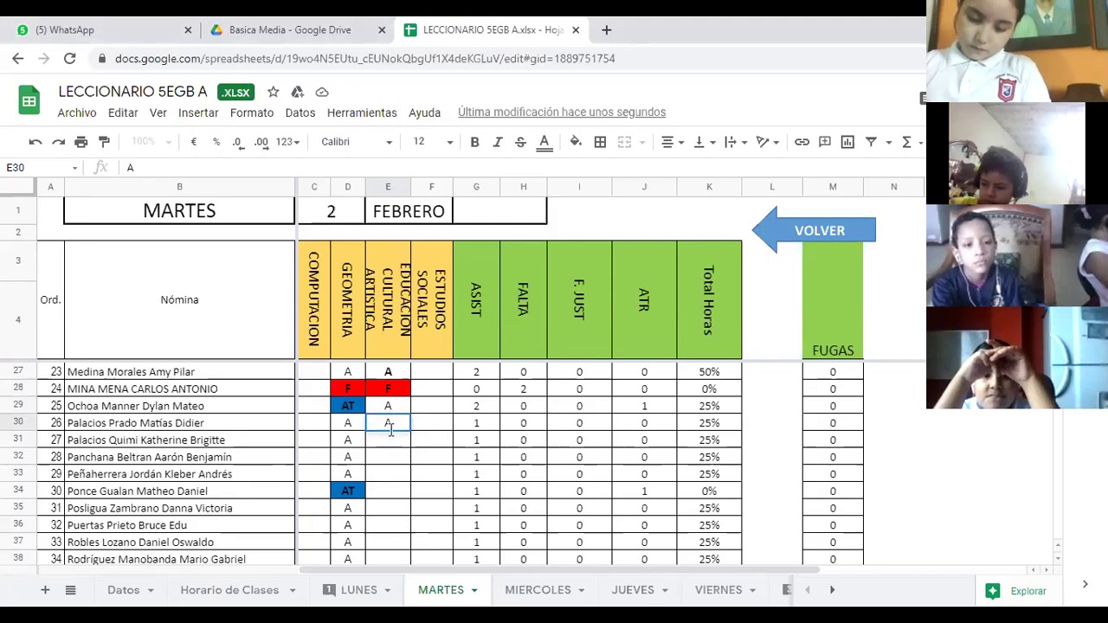
click(387, 436)
text(A)
Step: Enter A for students 28 to 30 in the EDUCACION CULTURAL ARTISTICA column, cells E32 to E34
click(388, 456)
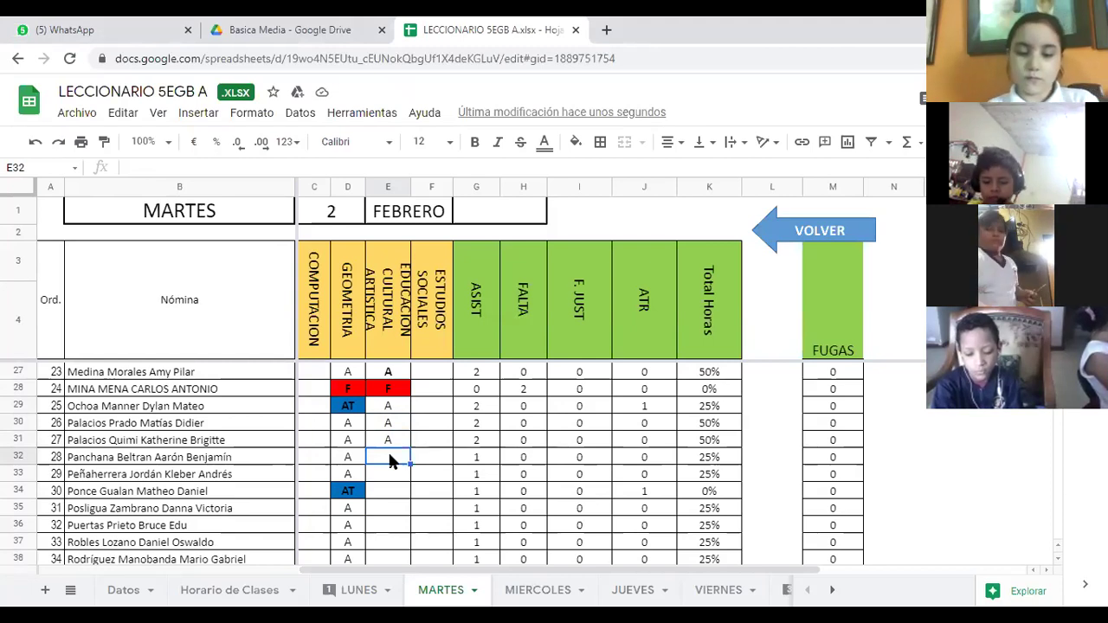
text(A)
key(Return)
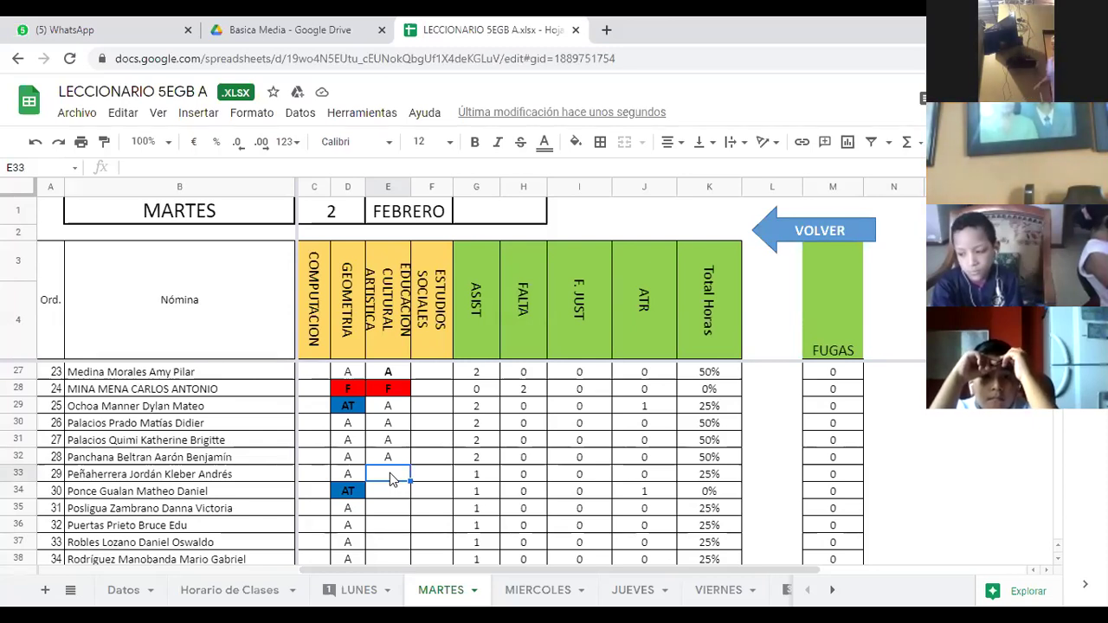
text(A)
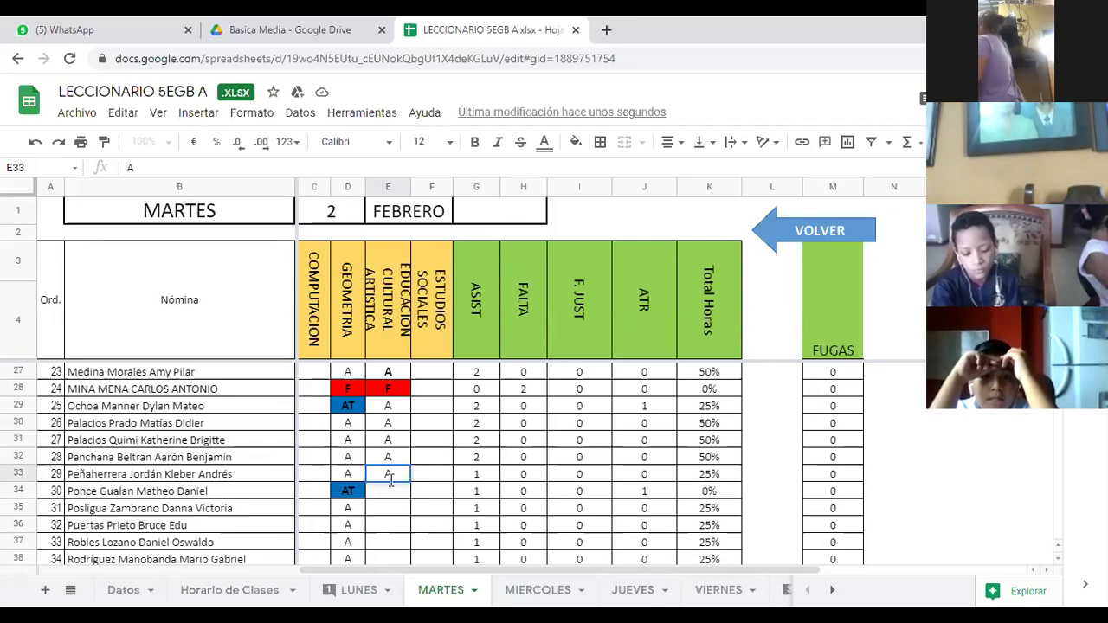
key(Return)
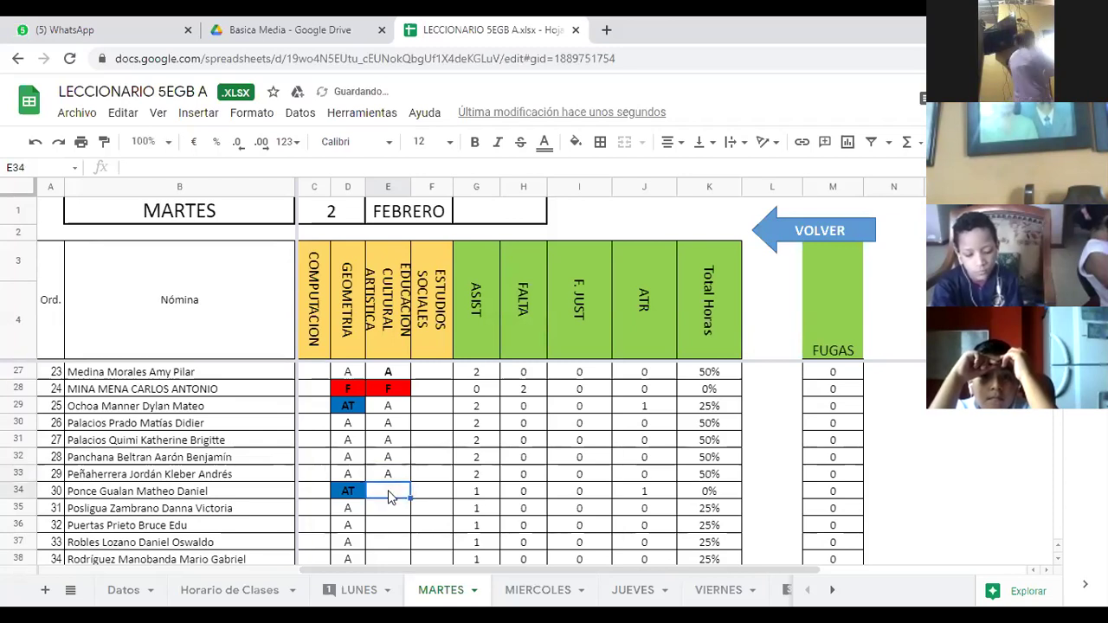
text(A)
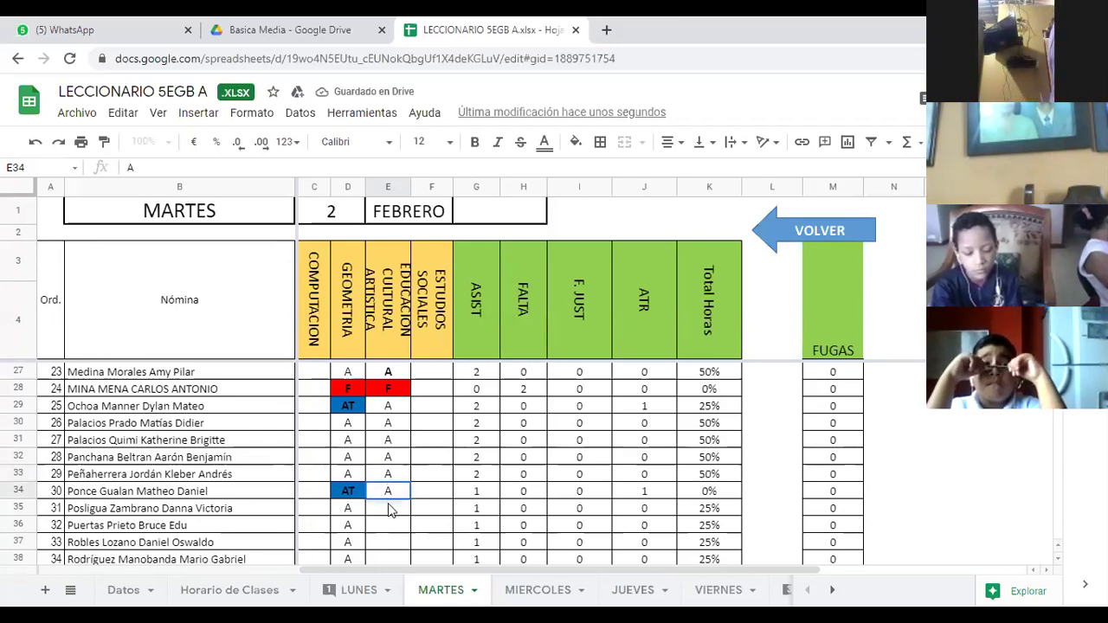
key(Return)
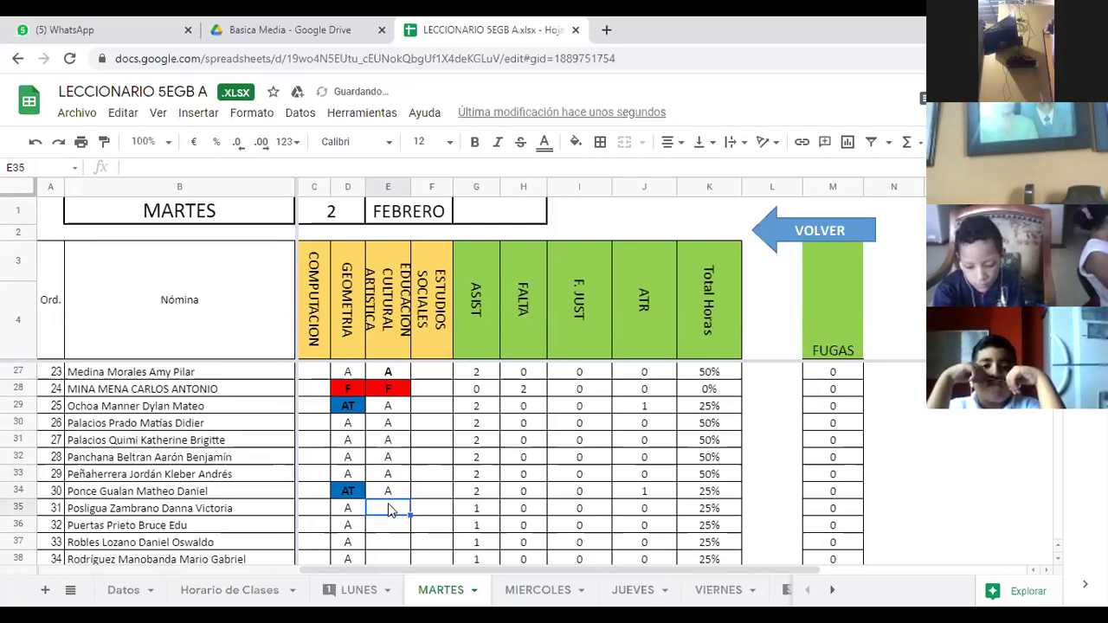
Step: Enter A for students 31 to 34 in the EDUCACION CULTURAL ARTISTICA column, cells E35 to E38
scroll(388, 463, down, 1)
scroll(389, 467, down, 1)
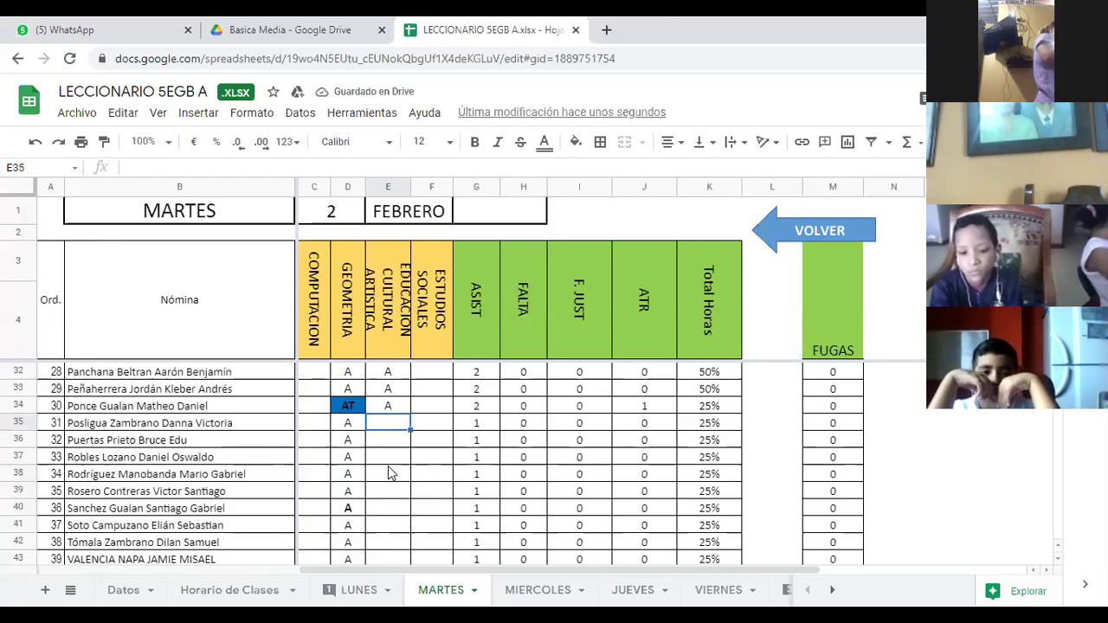
scroll(390, 472, down, 1)
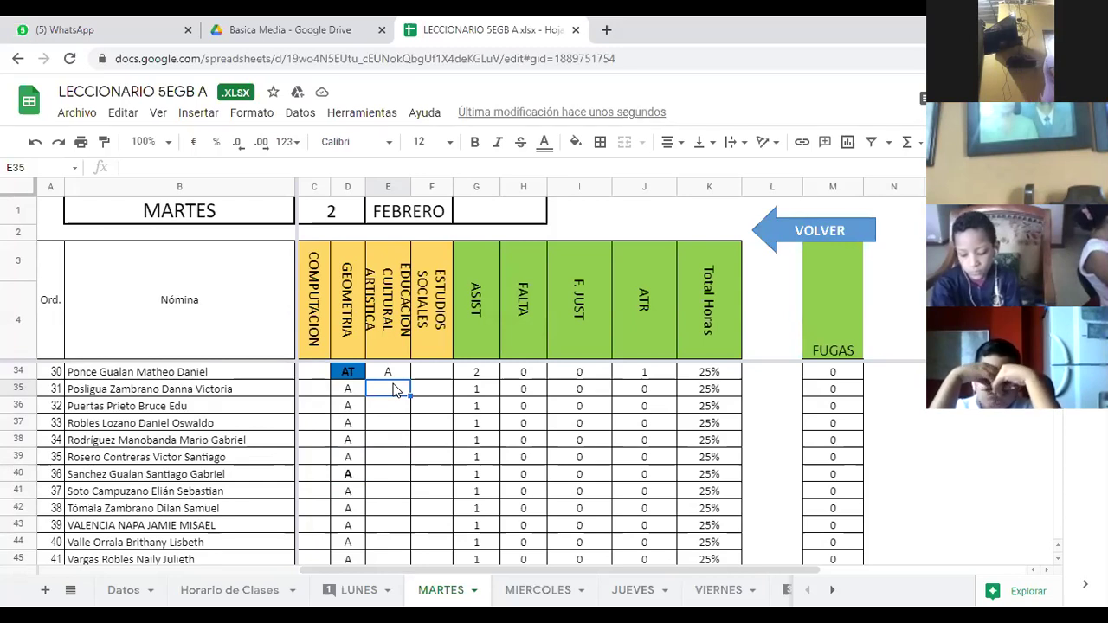
text(A)
key(Return)
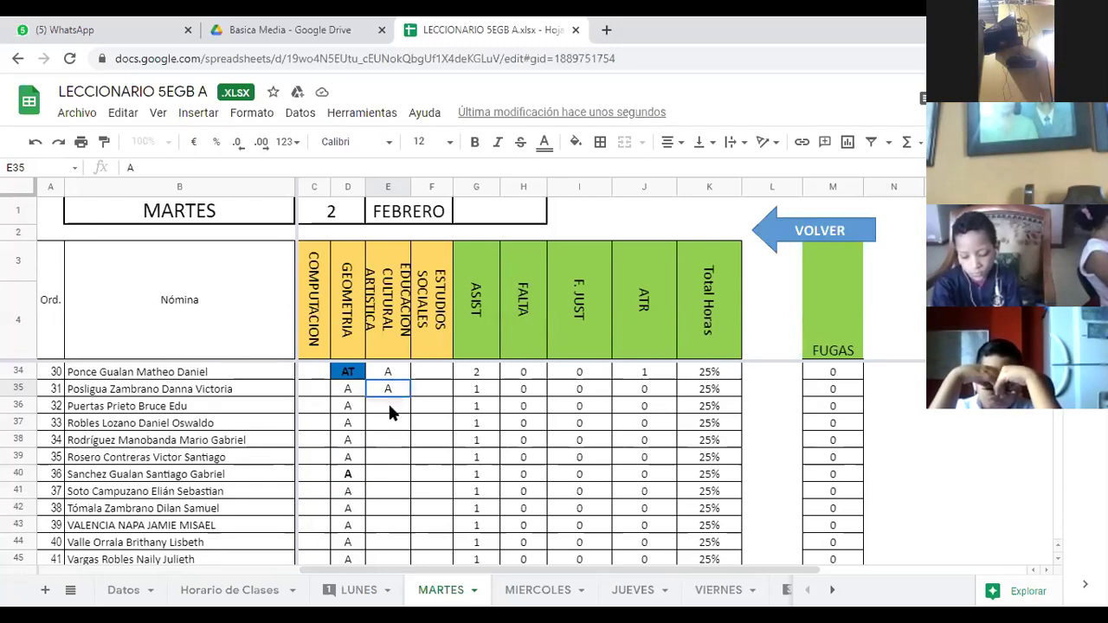
text(A)
key(Return)
text(A)
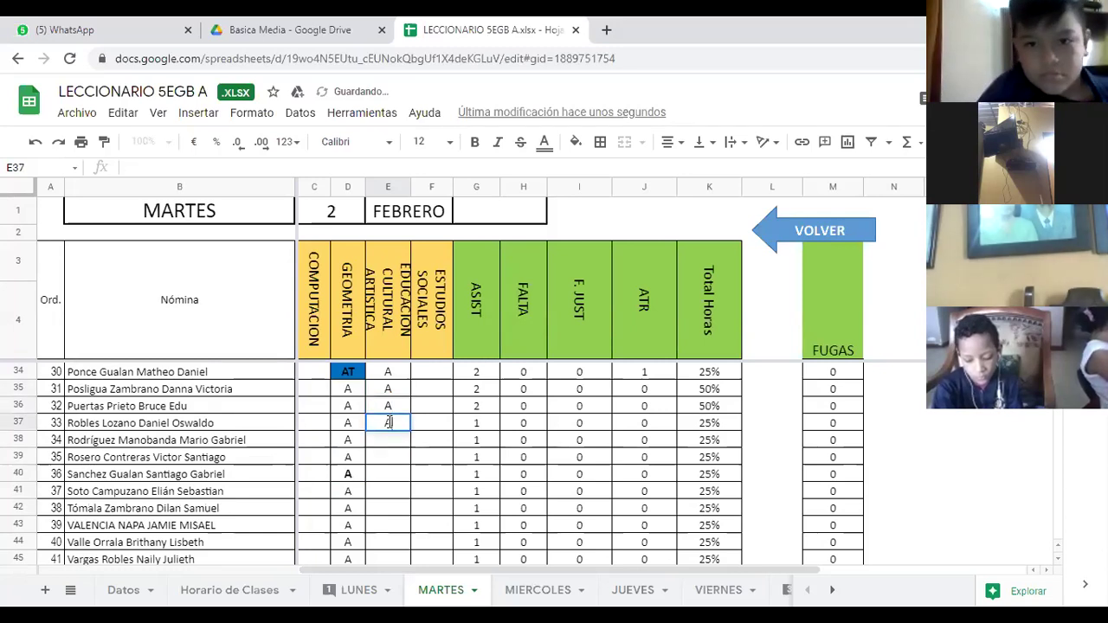
key(Return)
text(A)
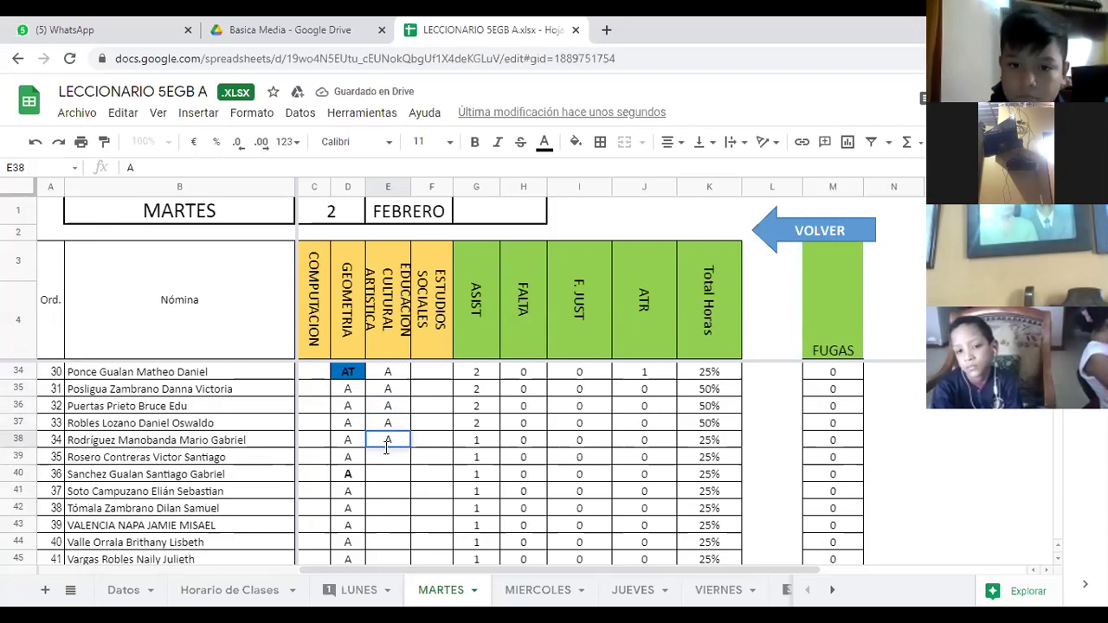
Step: Enter A for students 35 to 37 in the EDUCACION CULTURAL ARTISTICA column, cells E39 to E41
click(387, 458)
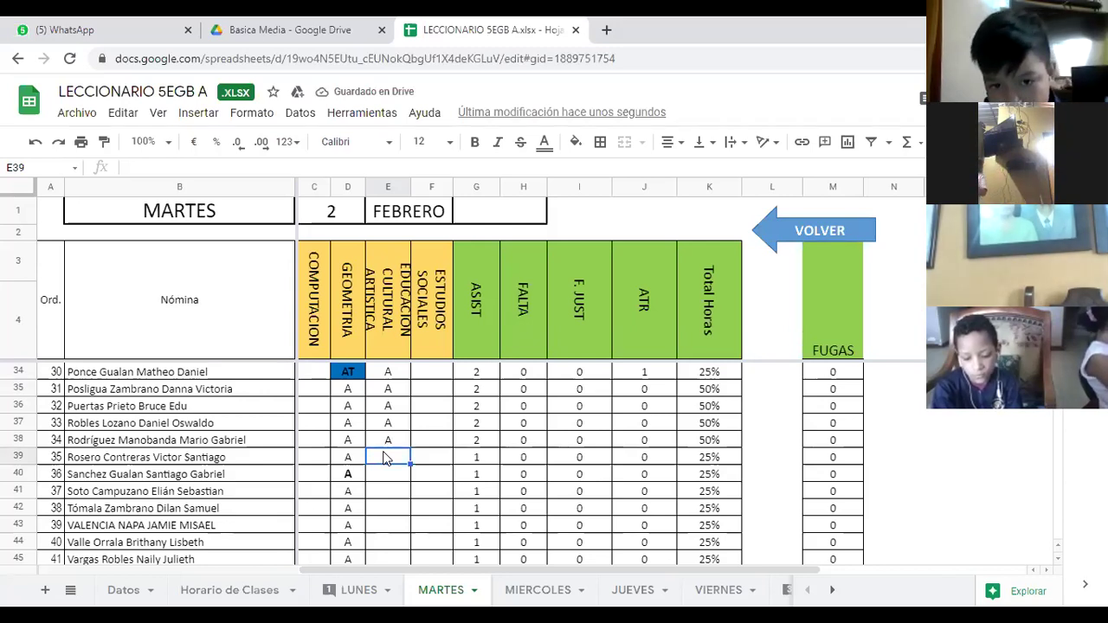
text(A)
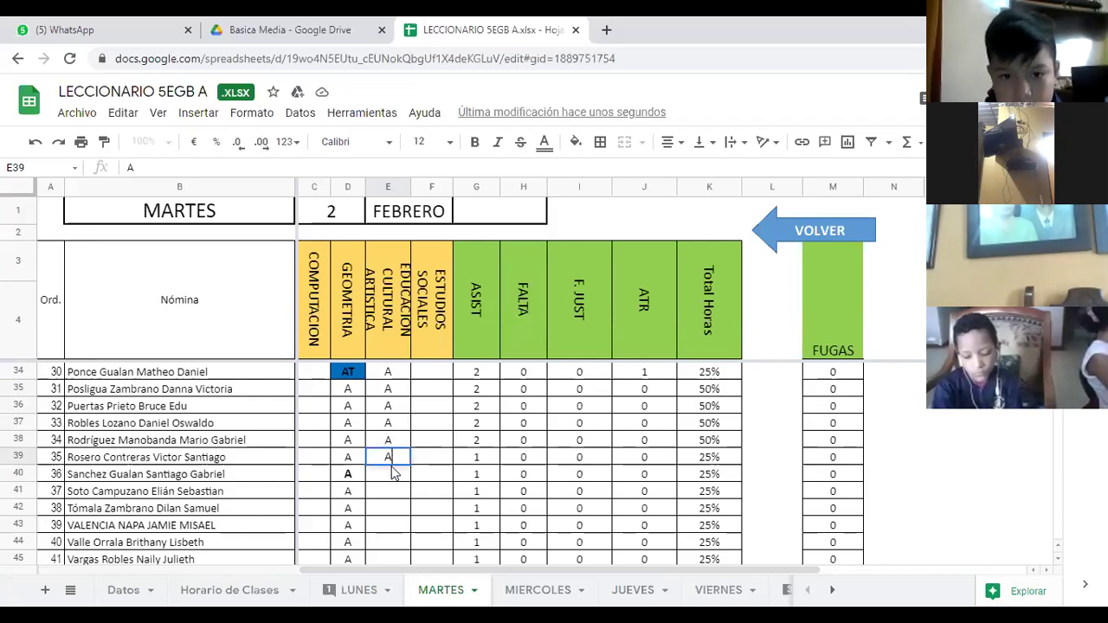
key(Return)
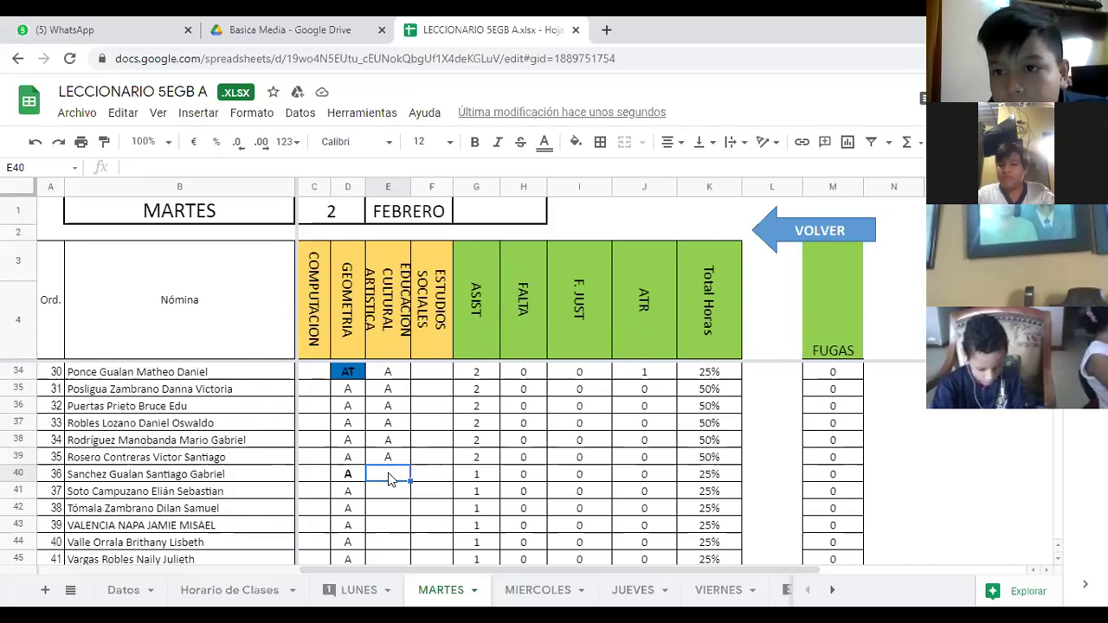
scroll(389, 480, down, 2)
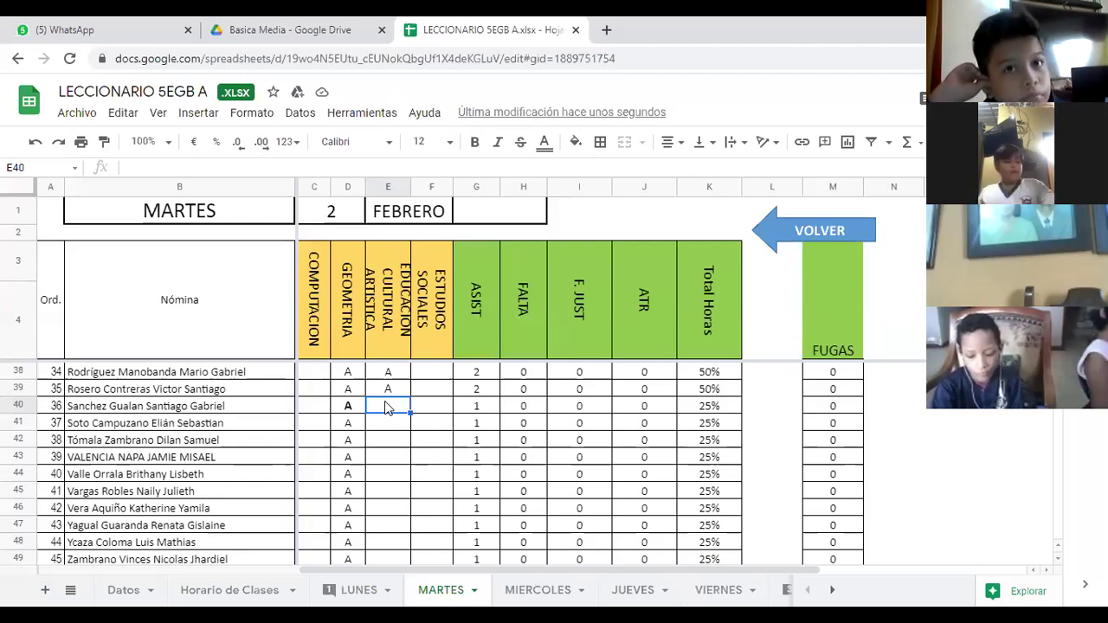
text(A)
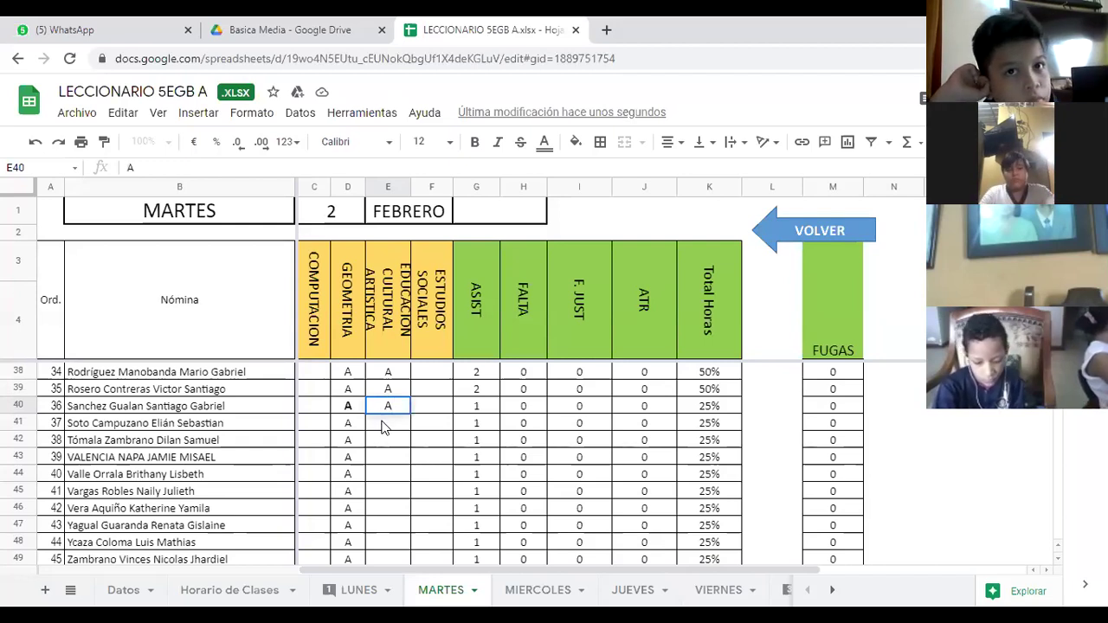
click(385, 427)
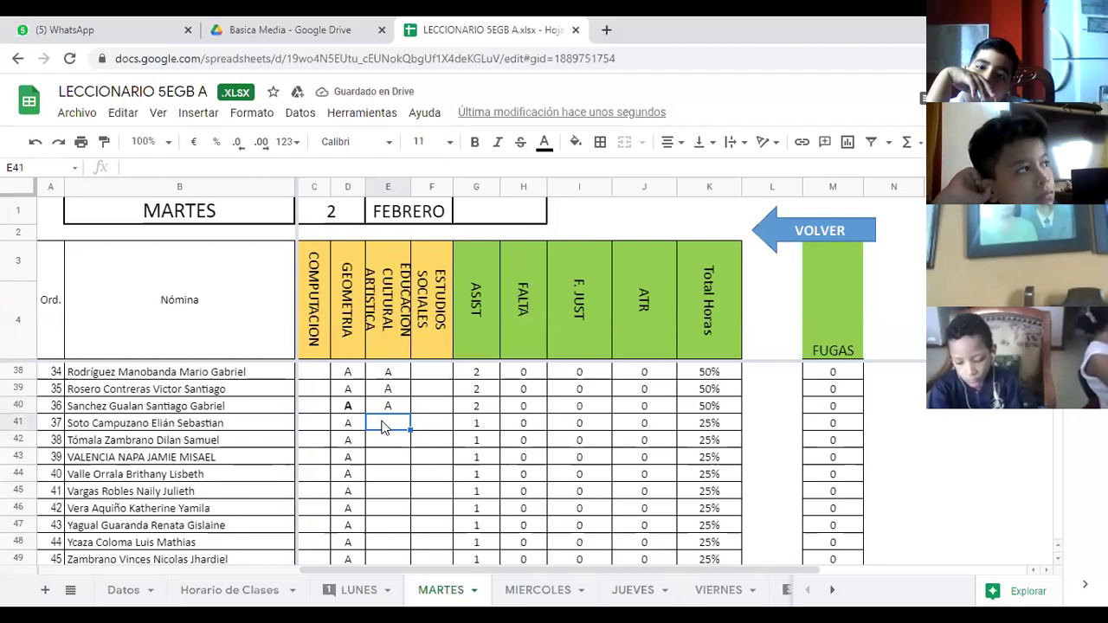
text(A)
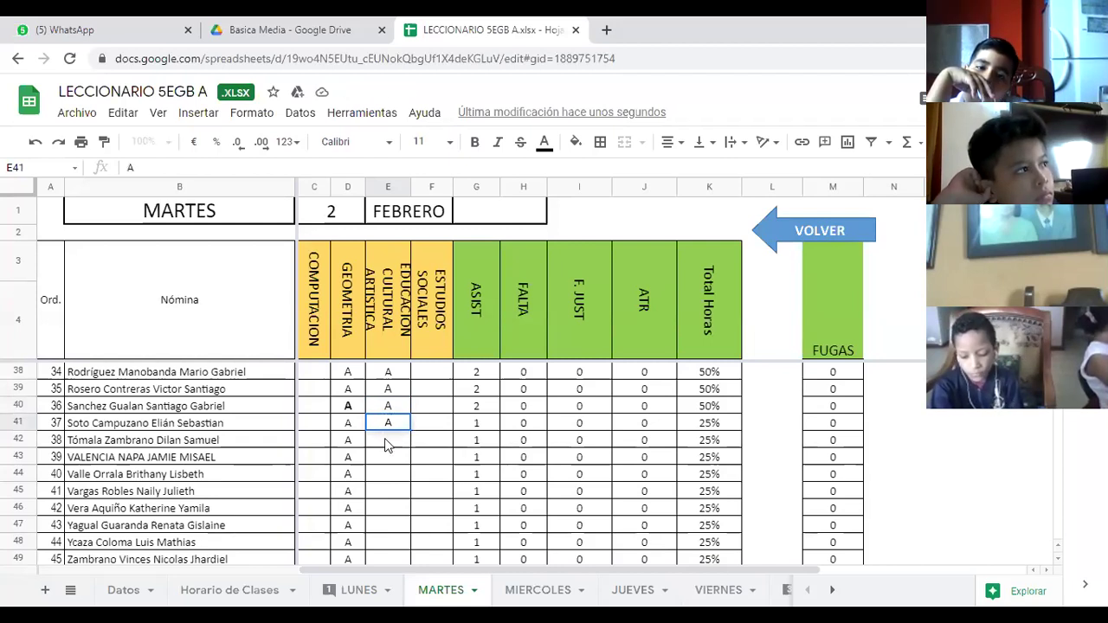
Step: Enter A for students 38 to 41 in the EDUCACION CULTURAL ARTISTICA column, cells E42 to E45
click(387, 441)
text(A)
click(386, 455)
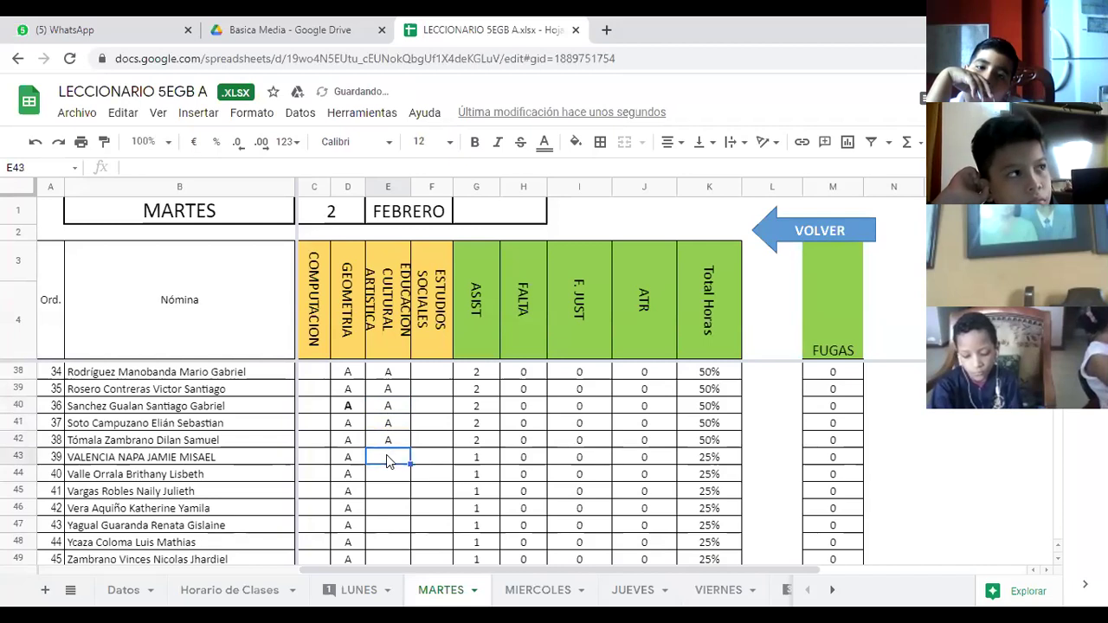
text(A)
click(387, 473)
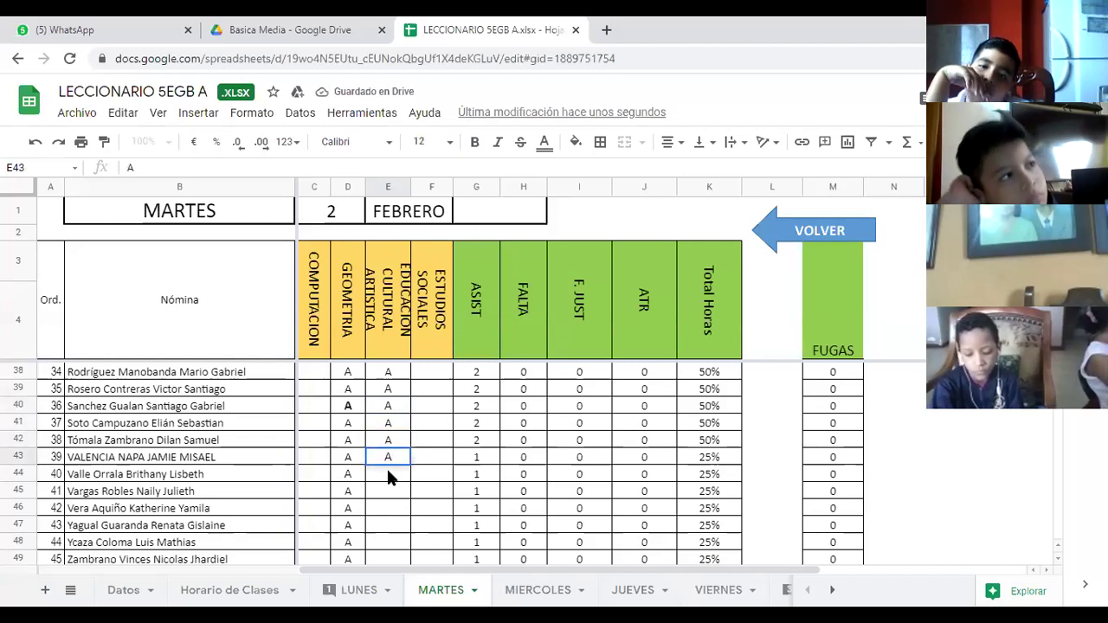
text(A)
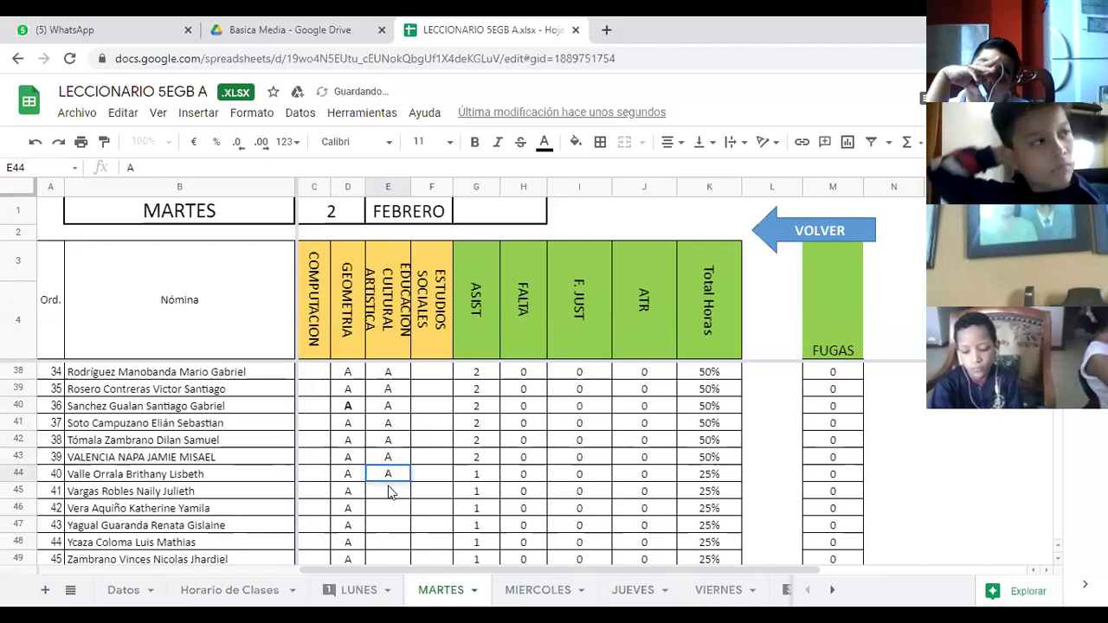
click(388, 493)
text(A)
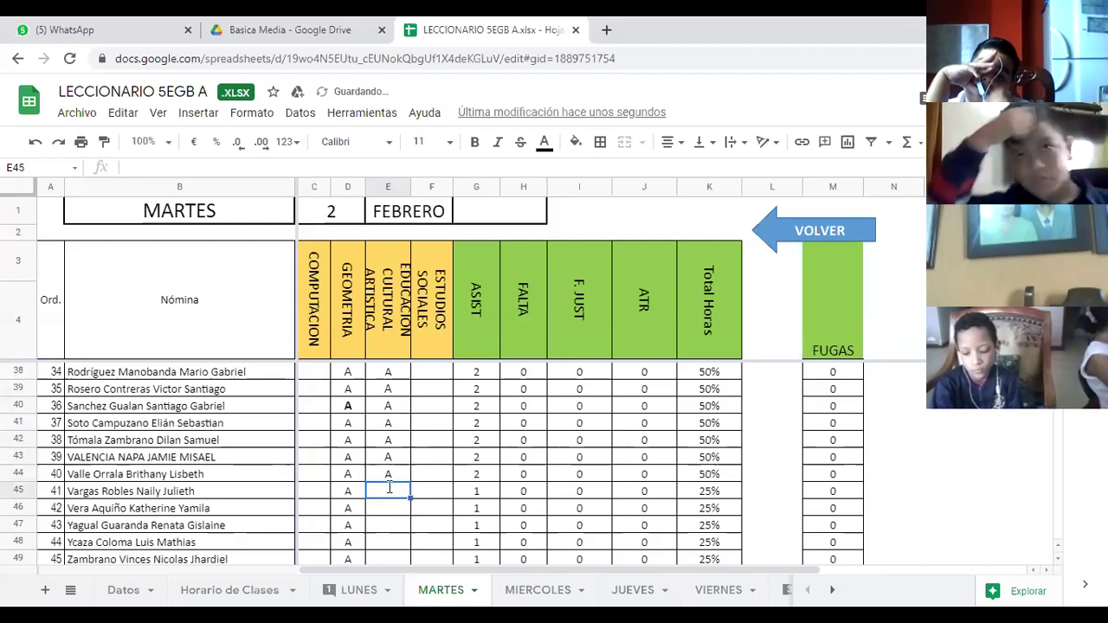
Step: Enter A for students 42 to 44 in the EDUCACION CULTURAL ARTISTICA column, cells E46 to E48
click(389, 507)
text(A)
click(389, 524)
text(A)
click(389, 542)
text(A)
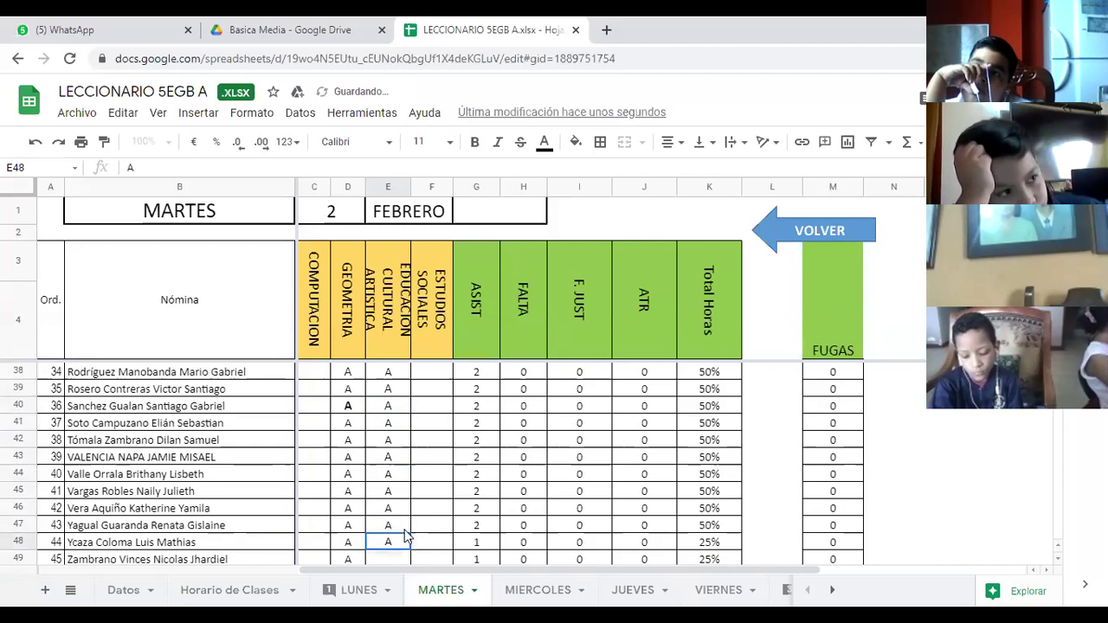
Step: Enter A for student 45 in the EDUCACION CULTURAL ARTISTICA column, cell E49
scroll(407, 536, down, 1)
scroll(407, 535, down, 1)
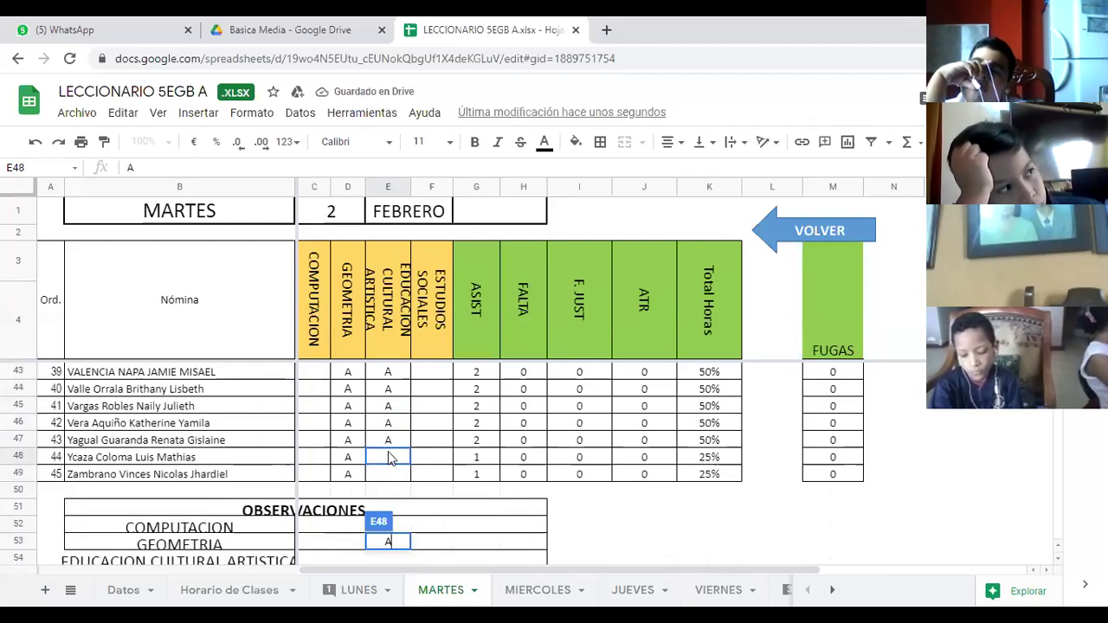
click(389, 459)
click(388, 475)
text(A)
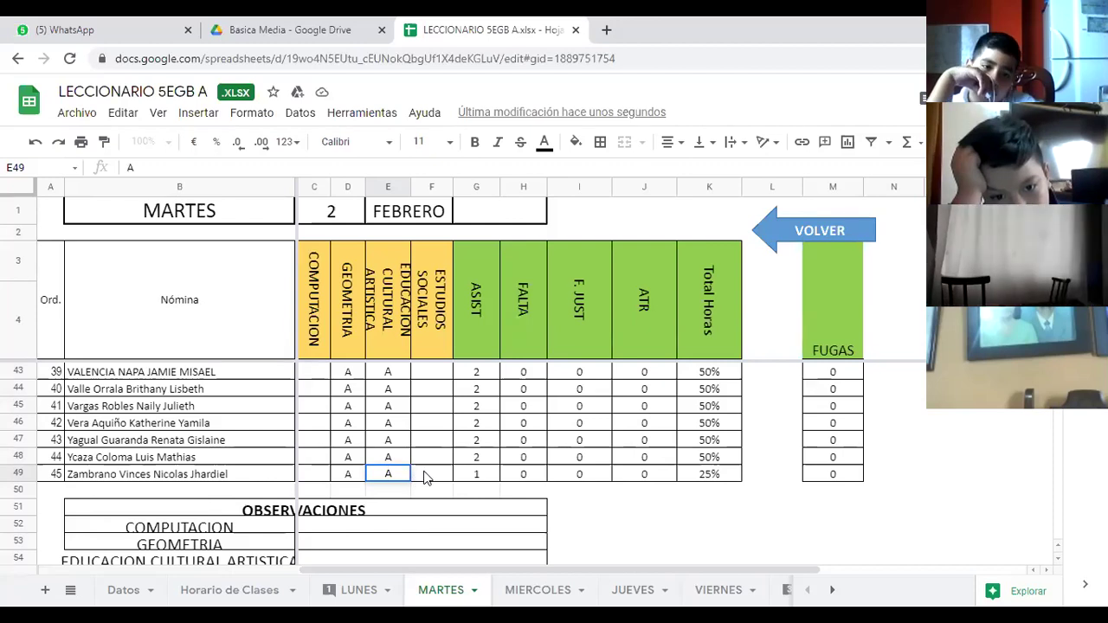
Step: Stop sharing the attendance spreadsheet in the video meeting
scroll(418, 475, up, 5)
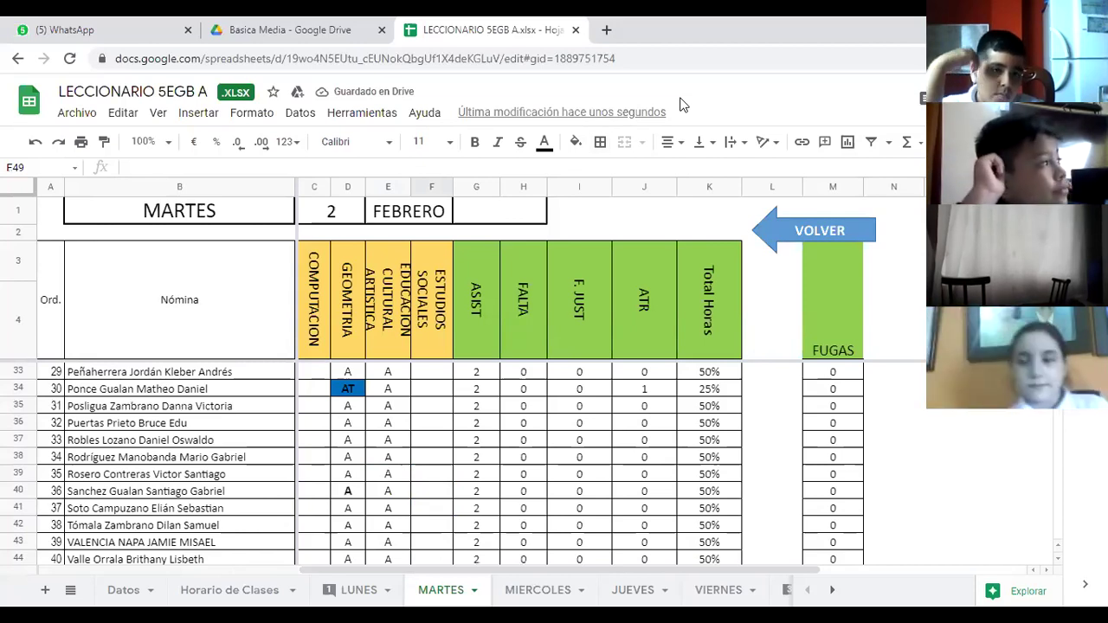
key(alt+s)
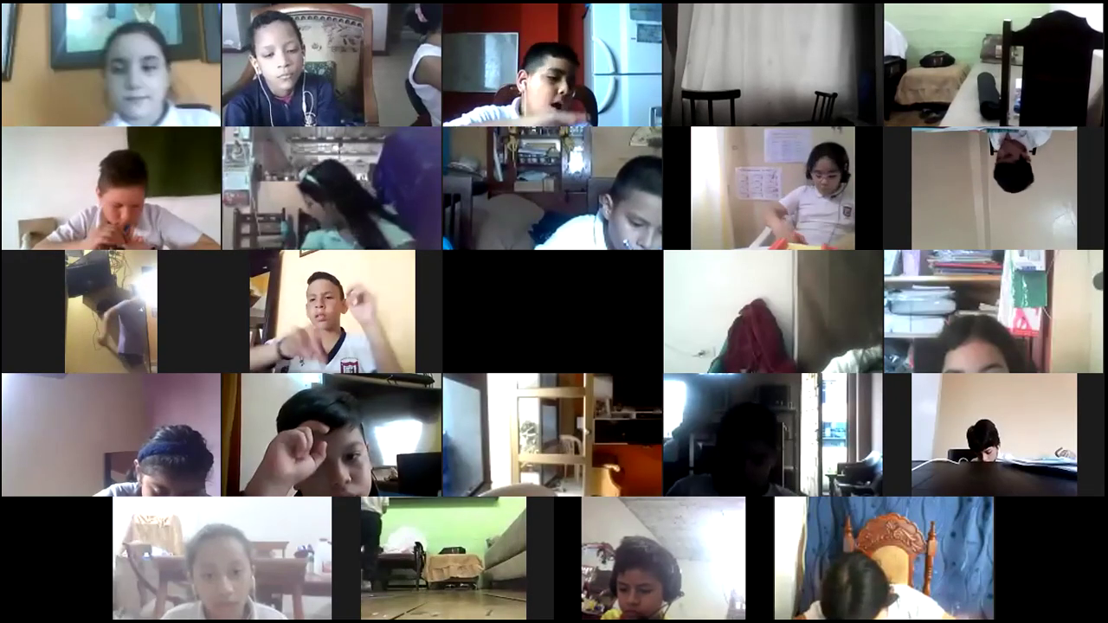